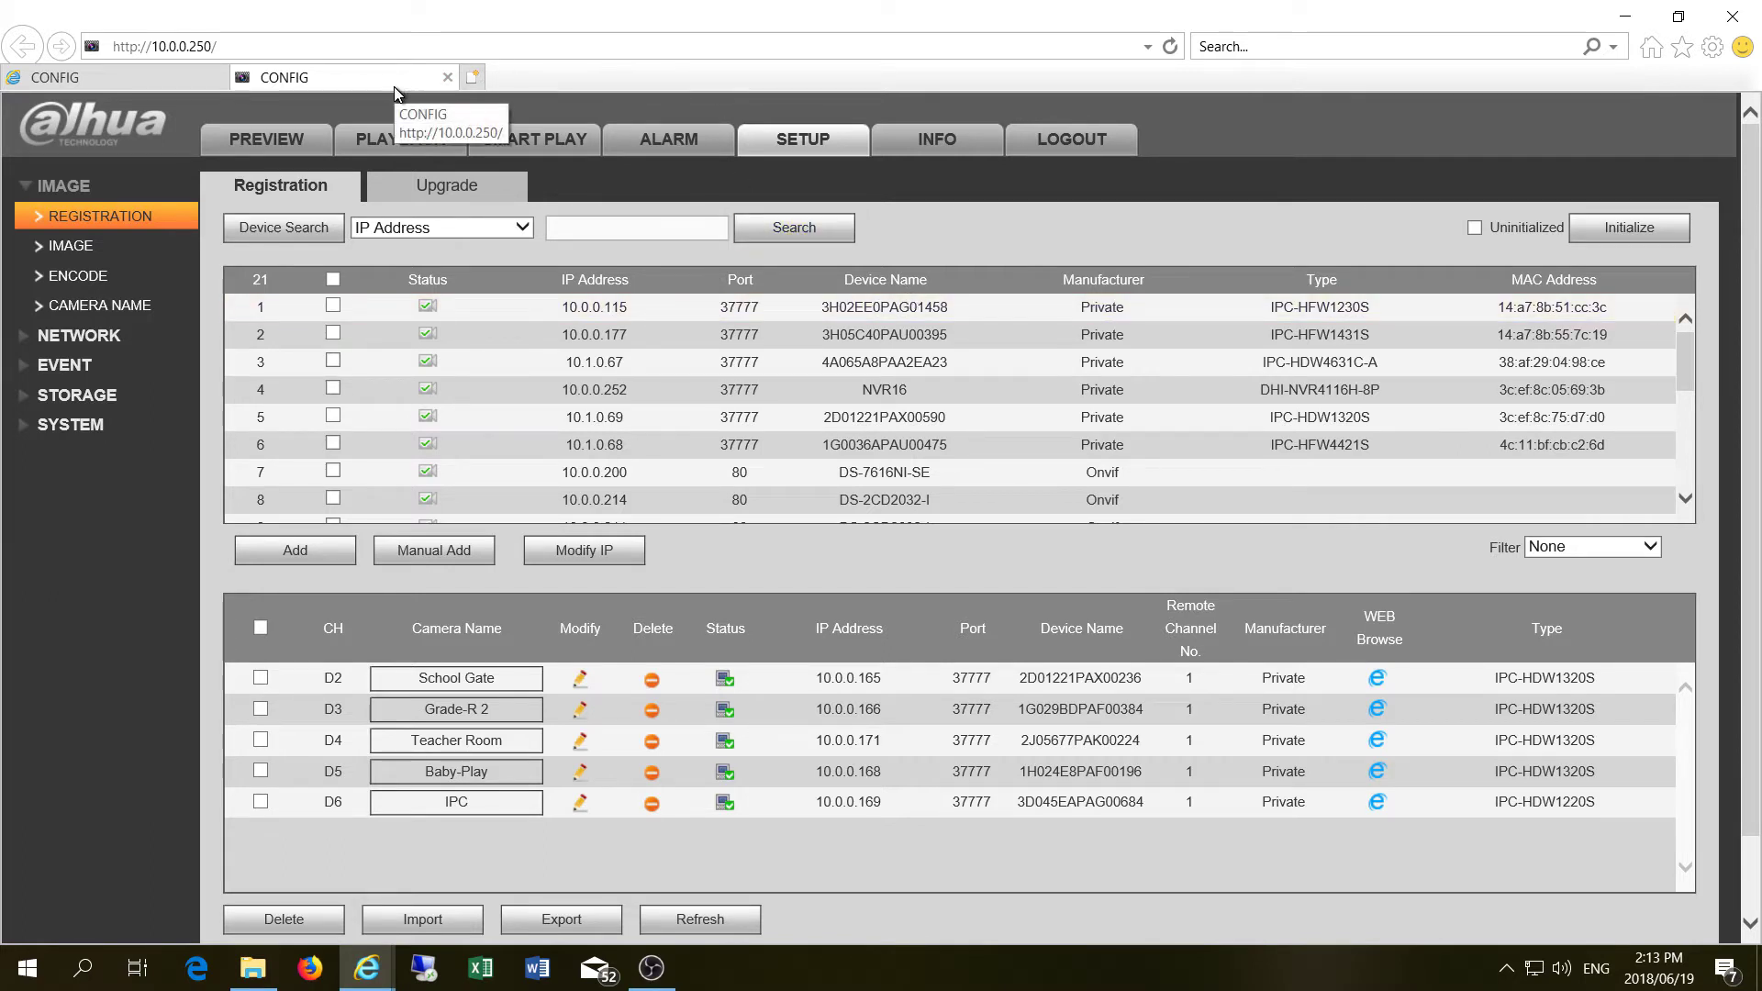
Look at the device information and live view pages, then return to camera registration
{"action": "left_click", "coordinate": [937, 141]}
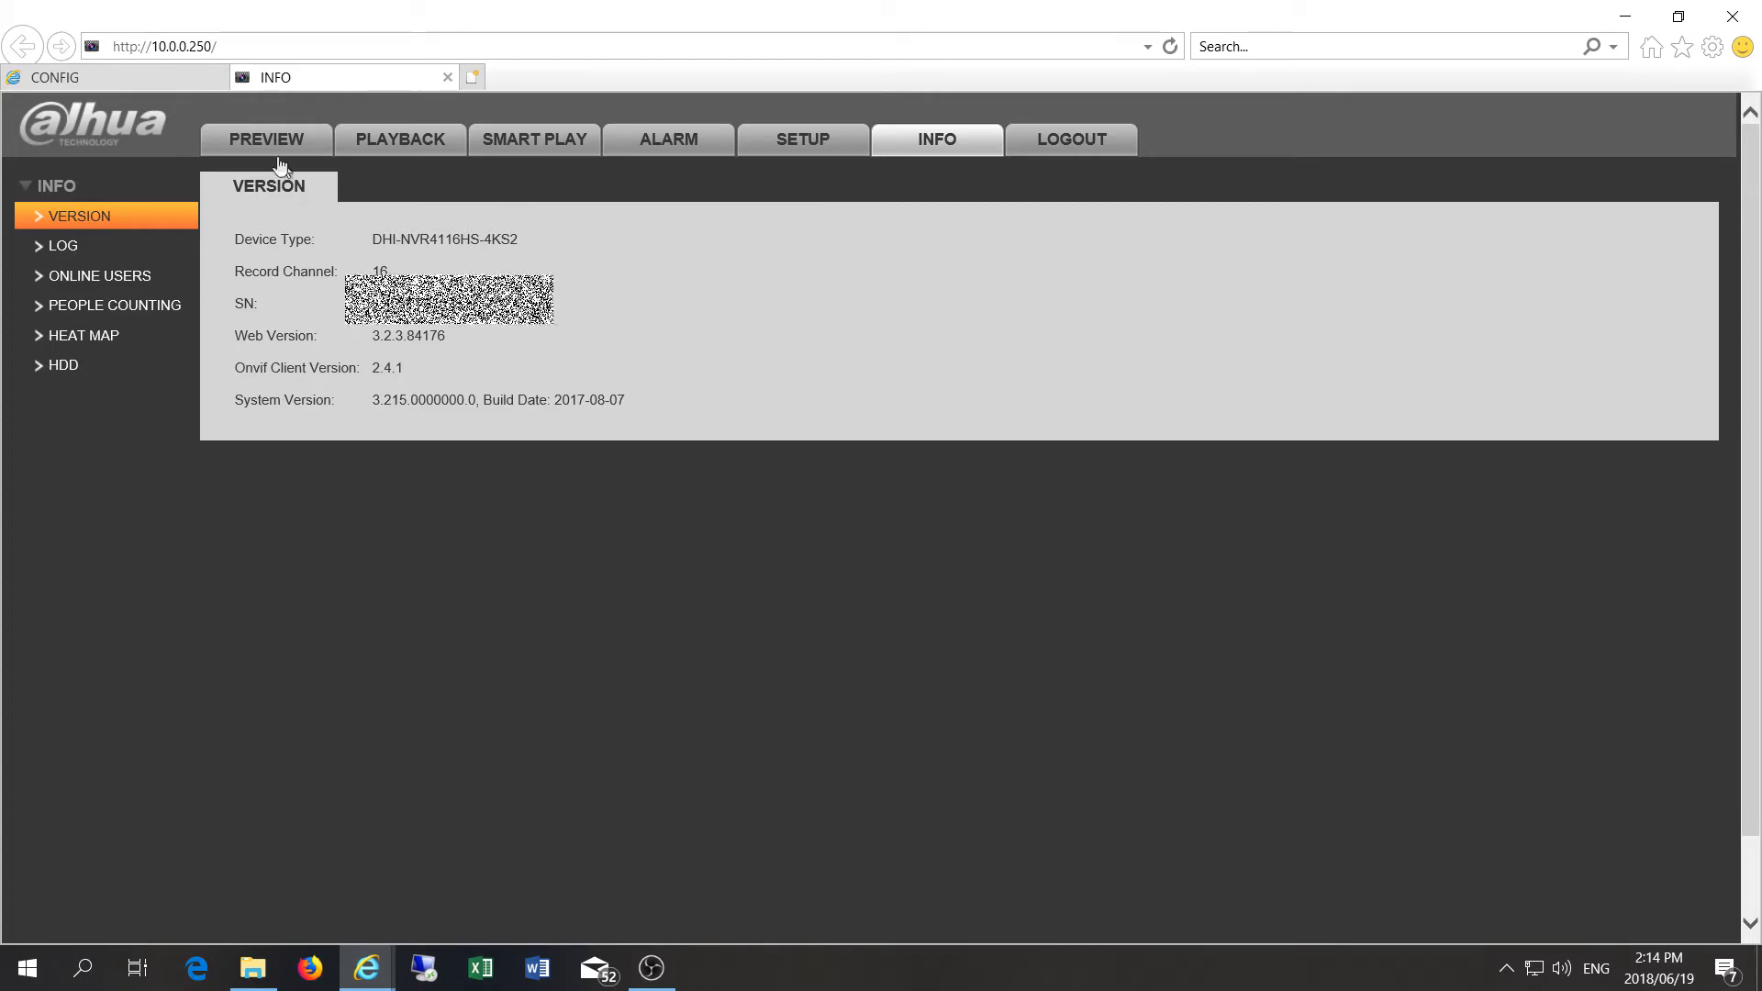
{"action": "left_click", "coordinate": [244, 137]}
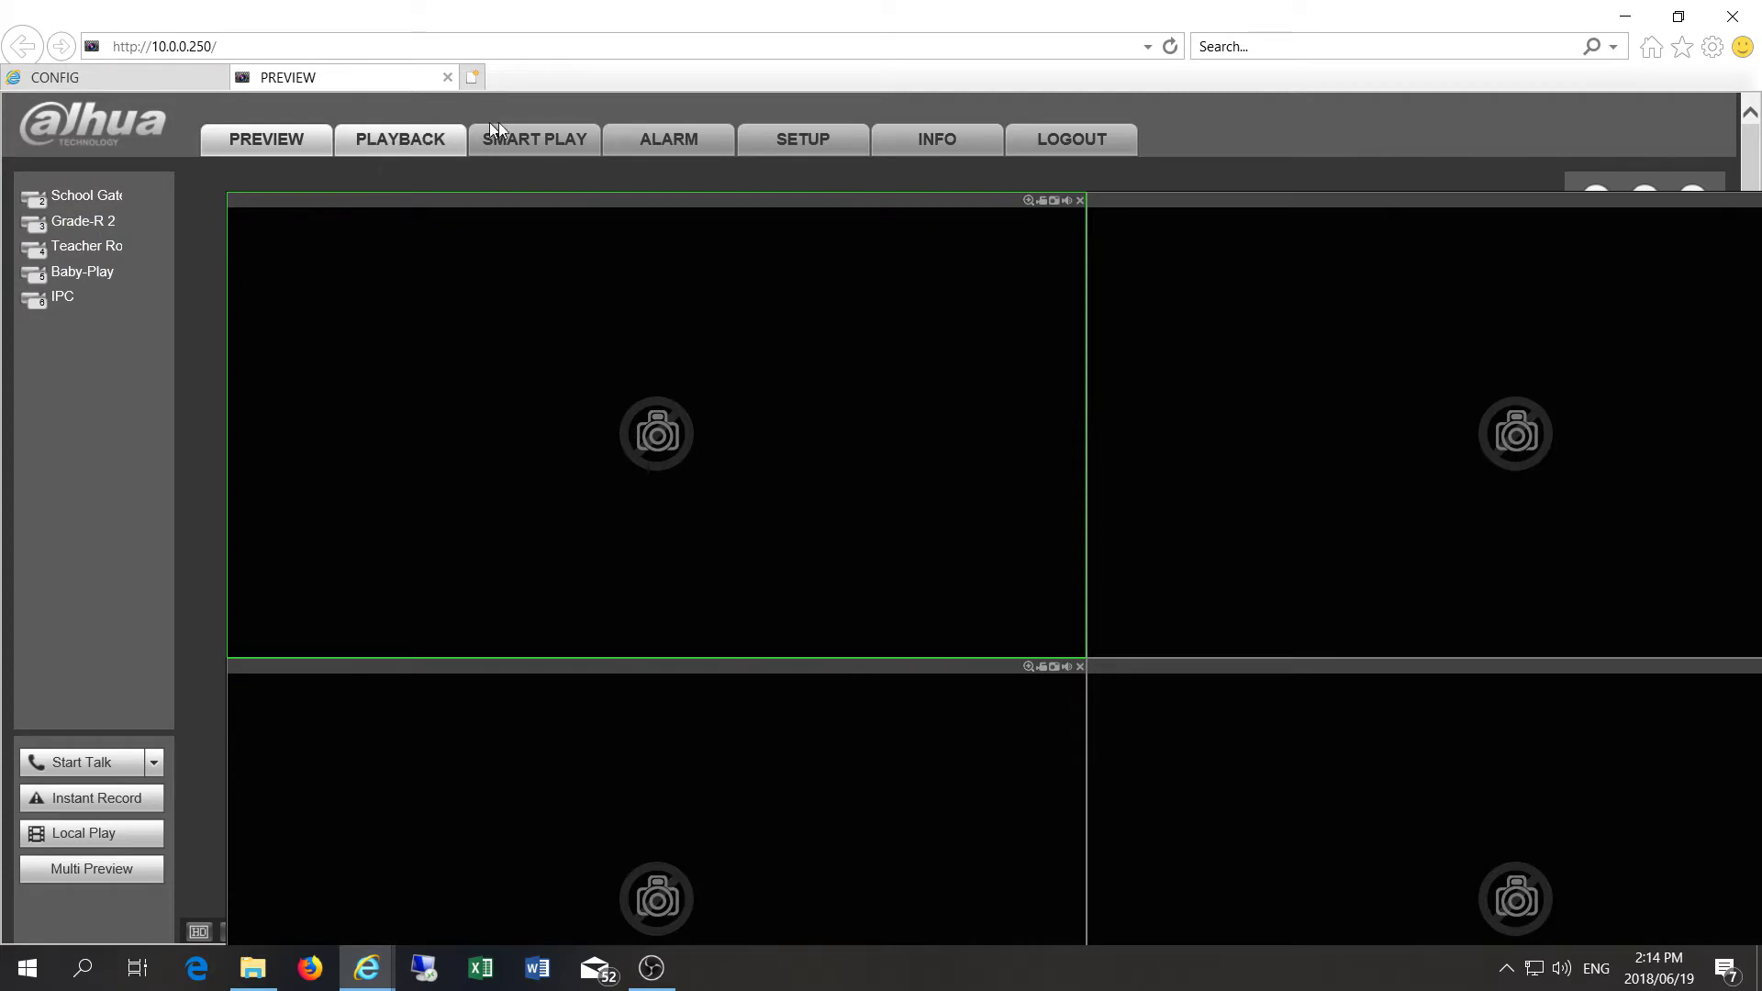
{"action": "left_click", "coordinate": [831, 137]}
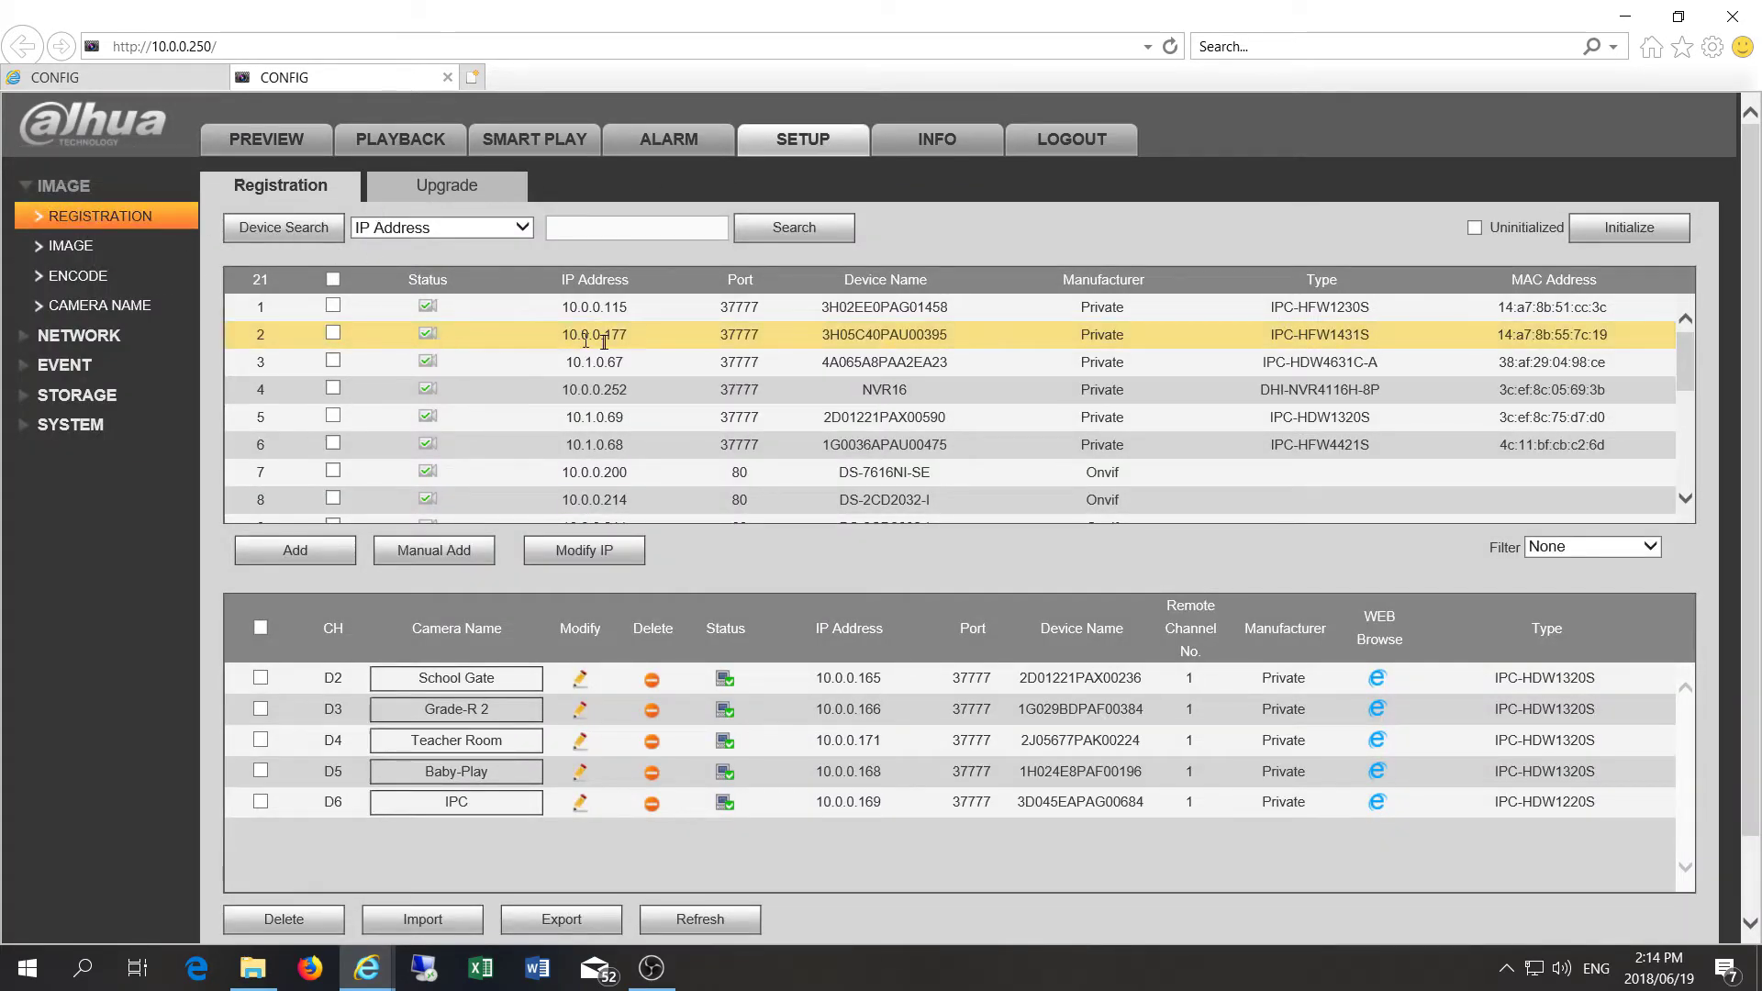
{"action": "scroll", "coordinate": [602, 344], "scroll_direction": "down", "scroll_amount": 3}
{"action": "scroll", "coordinate": [602, 344], "scroll_direction": "up", "scroll_amount": 3}
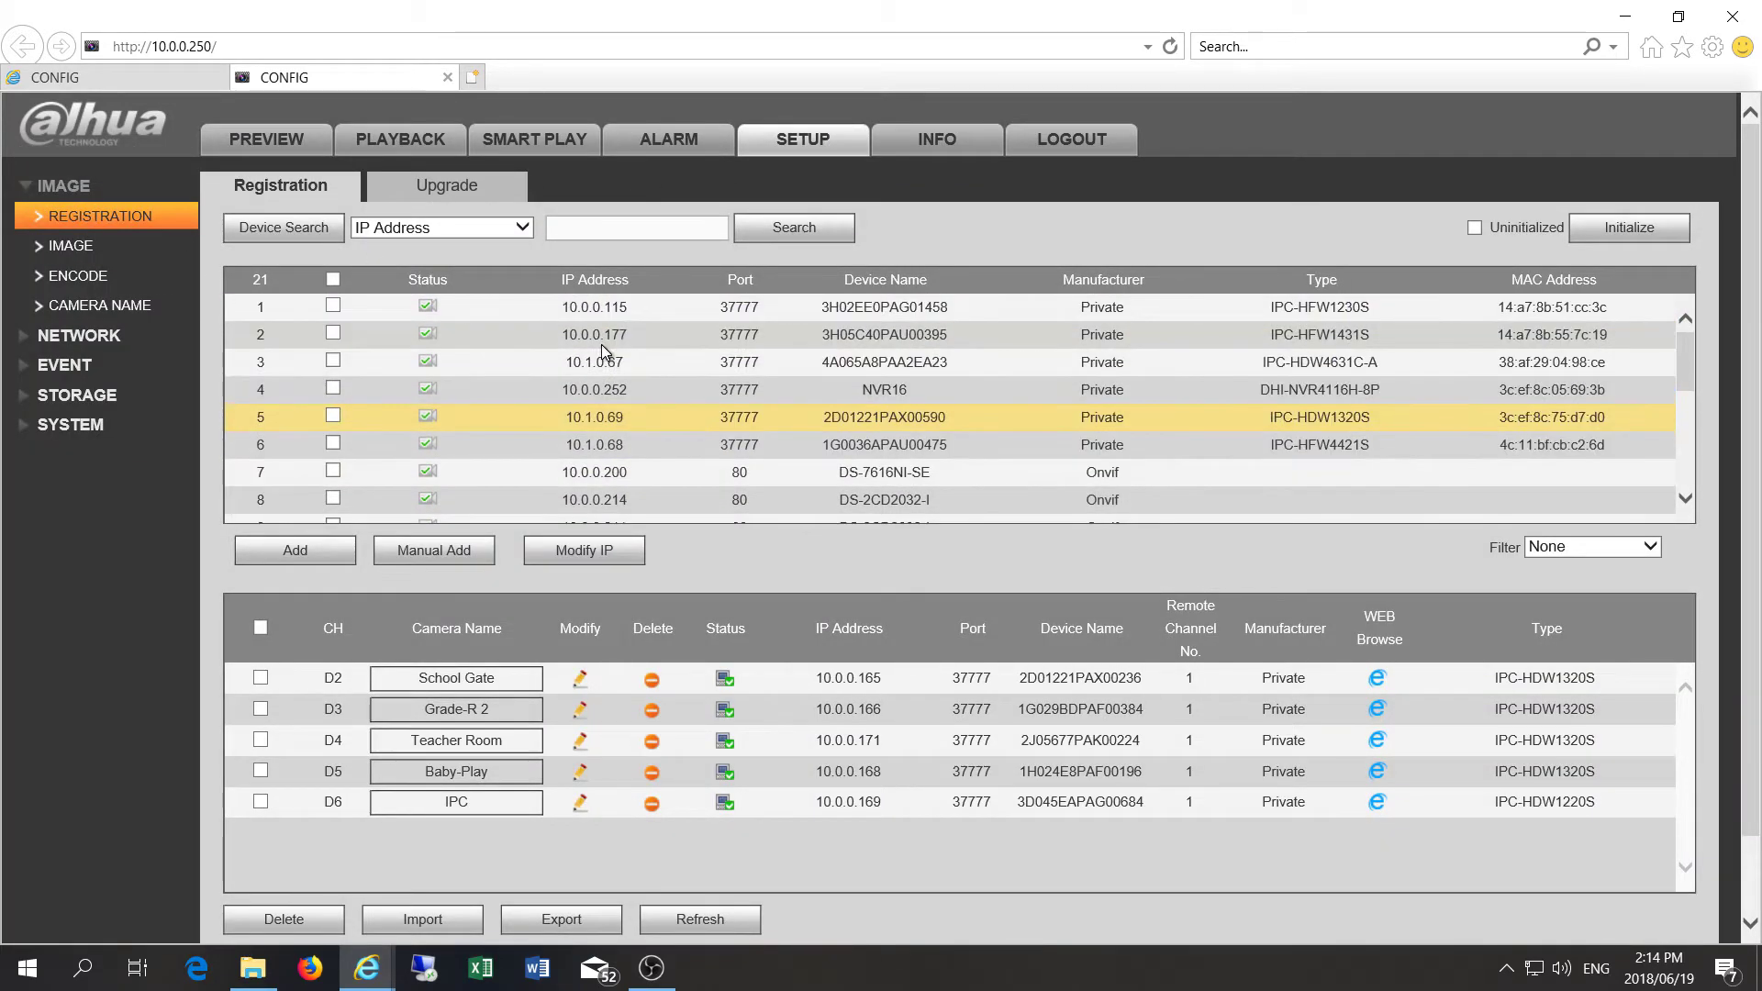
Rerun the device search, mark the IPC-HDW4631C-A camera at 10.1.0.67, and add it
{"action": "left_click", "coordinate": [267, 236]}
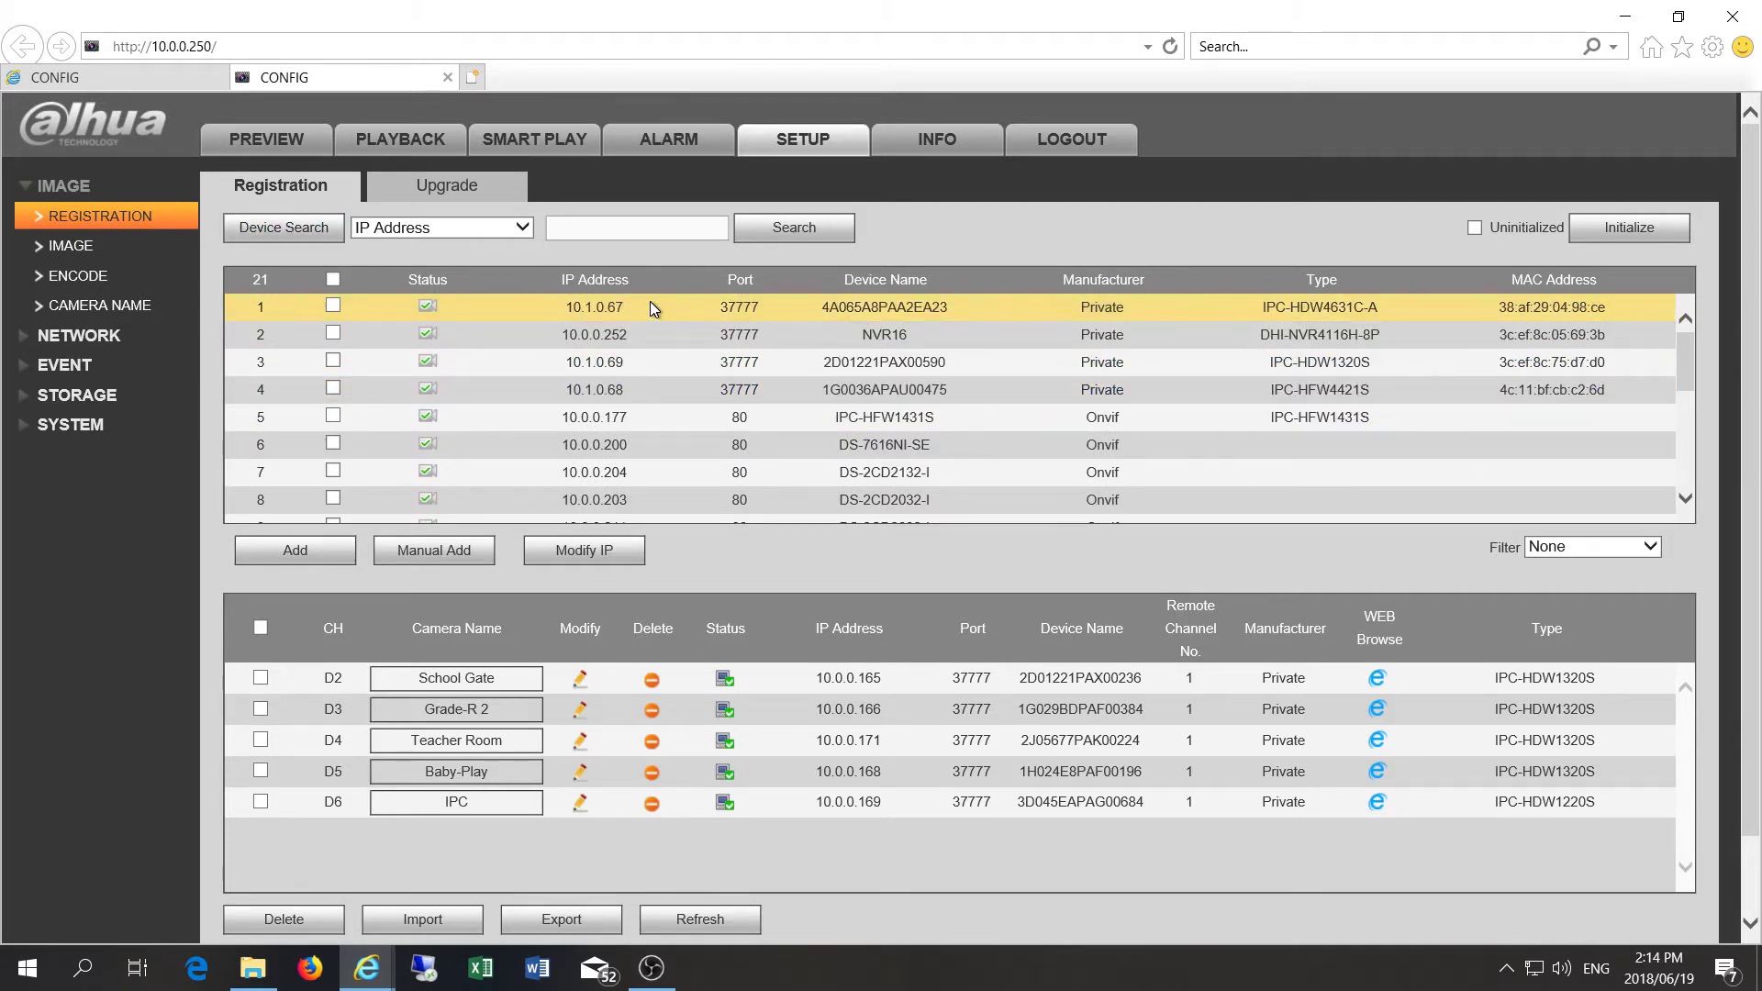
{"action": "scroll", "coordinate": [899, 720], "scroll_direction": "down", "scroll_amount": 2}
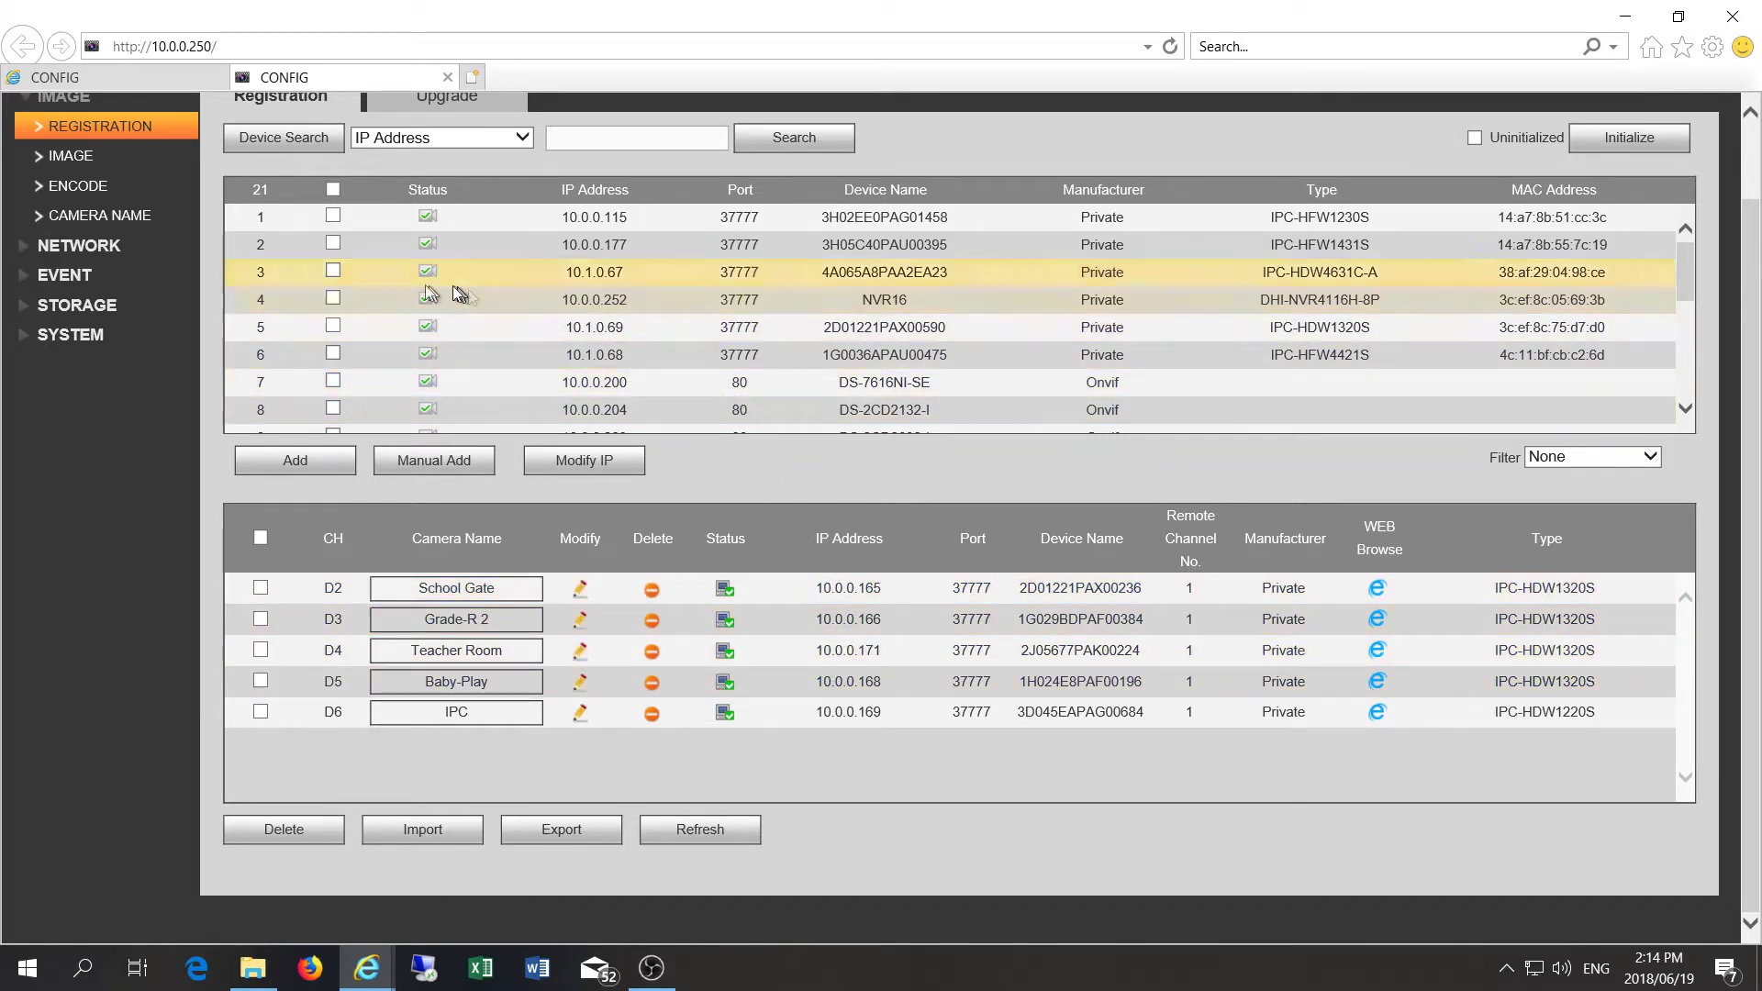
{"action": "left_click", "coordinate": [332, 273]}
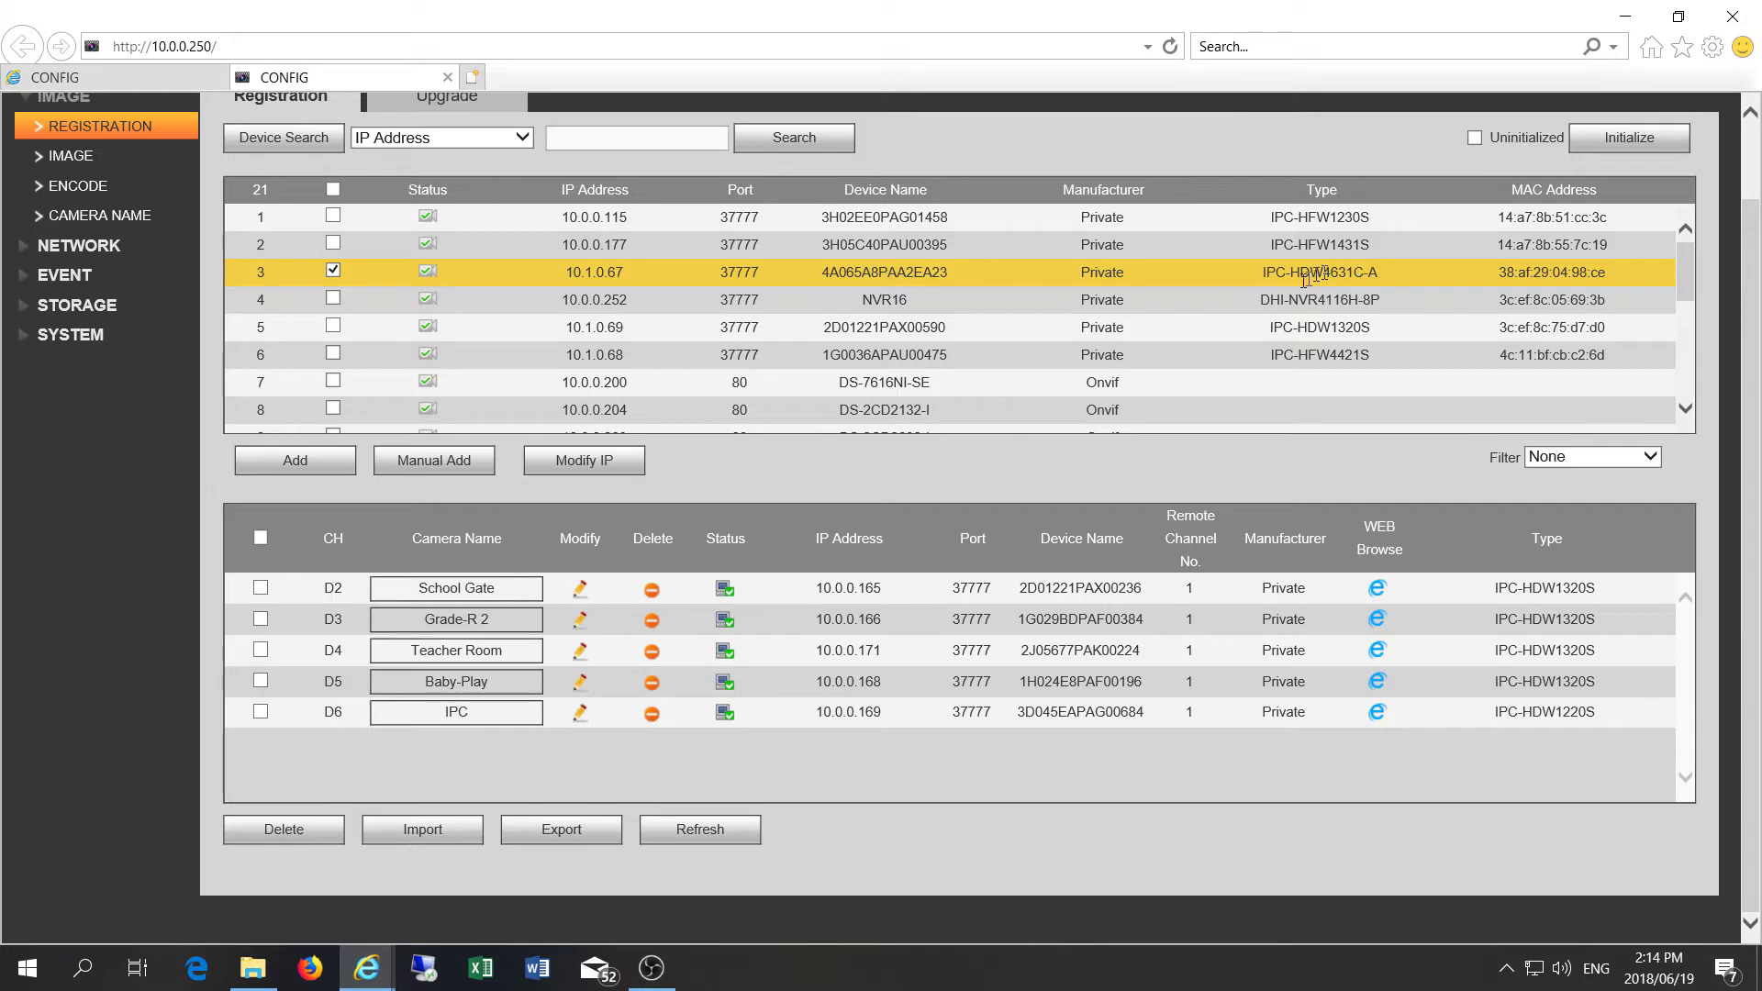
{"action": "left_click_drag", "start_coordinate": [1262, 273], "coordinate": [1357, 274]}
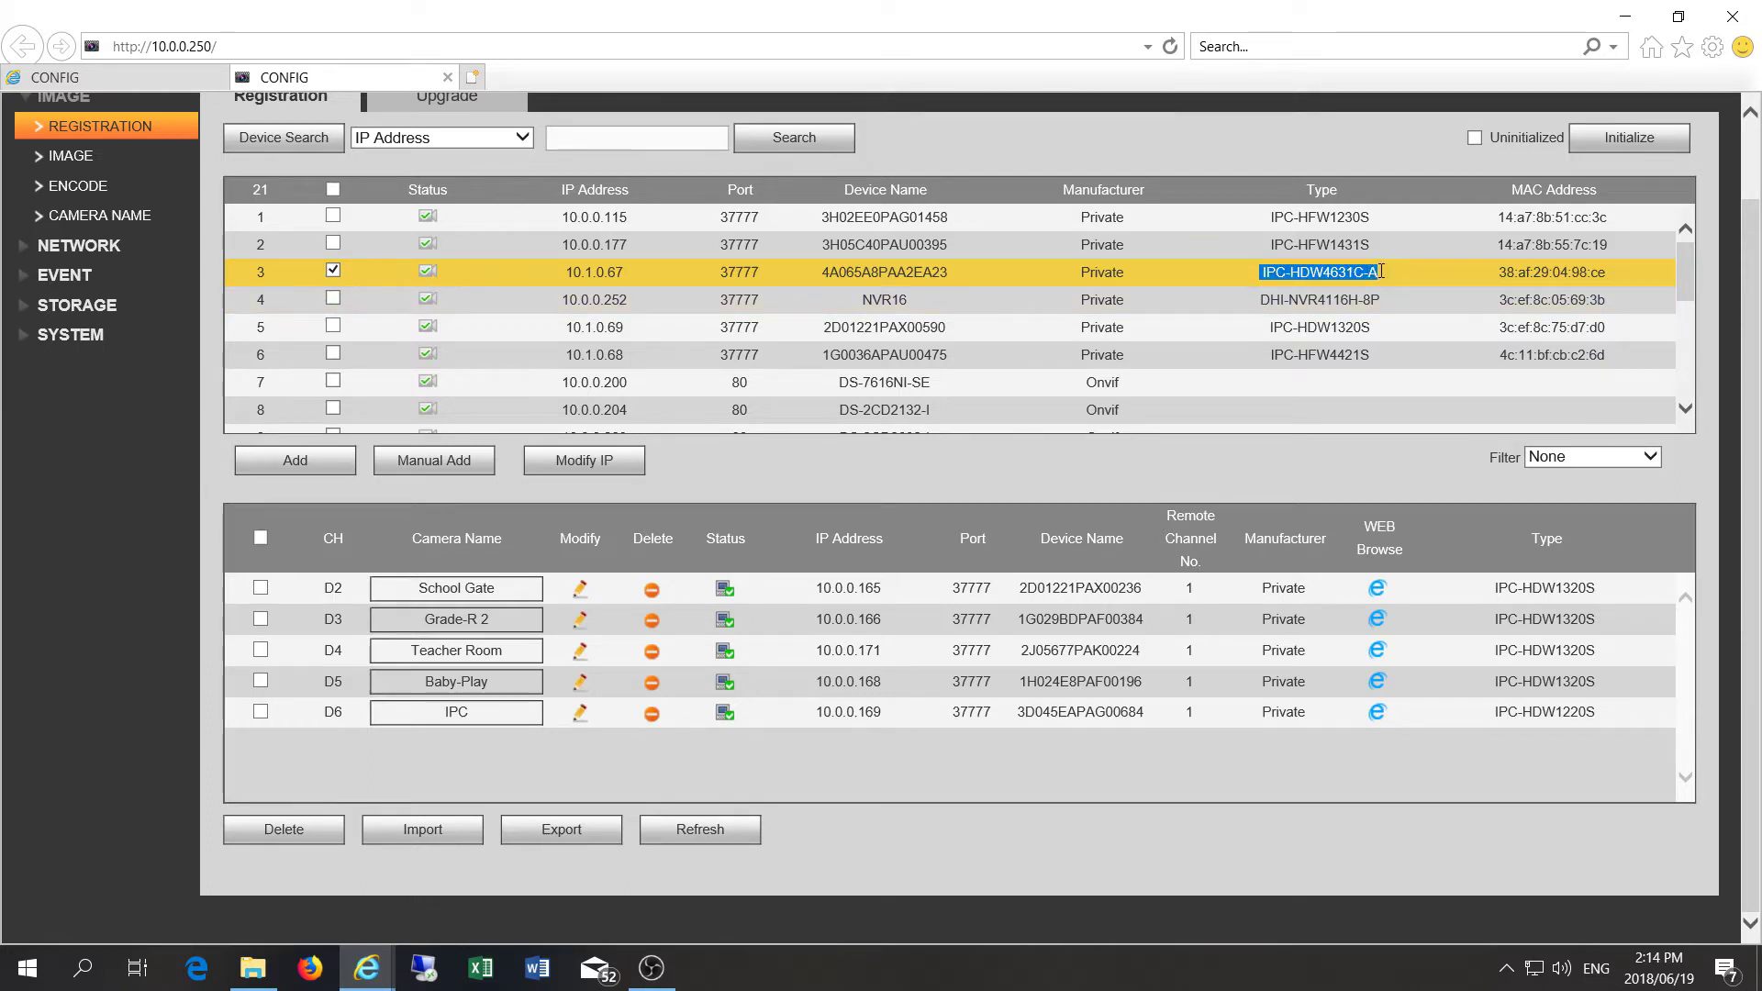
{"action": "left_click", "coordinate": [303, 465]}
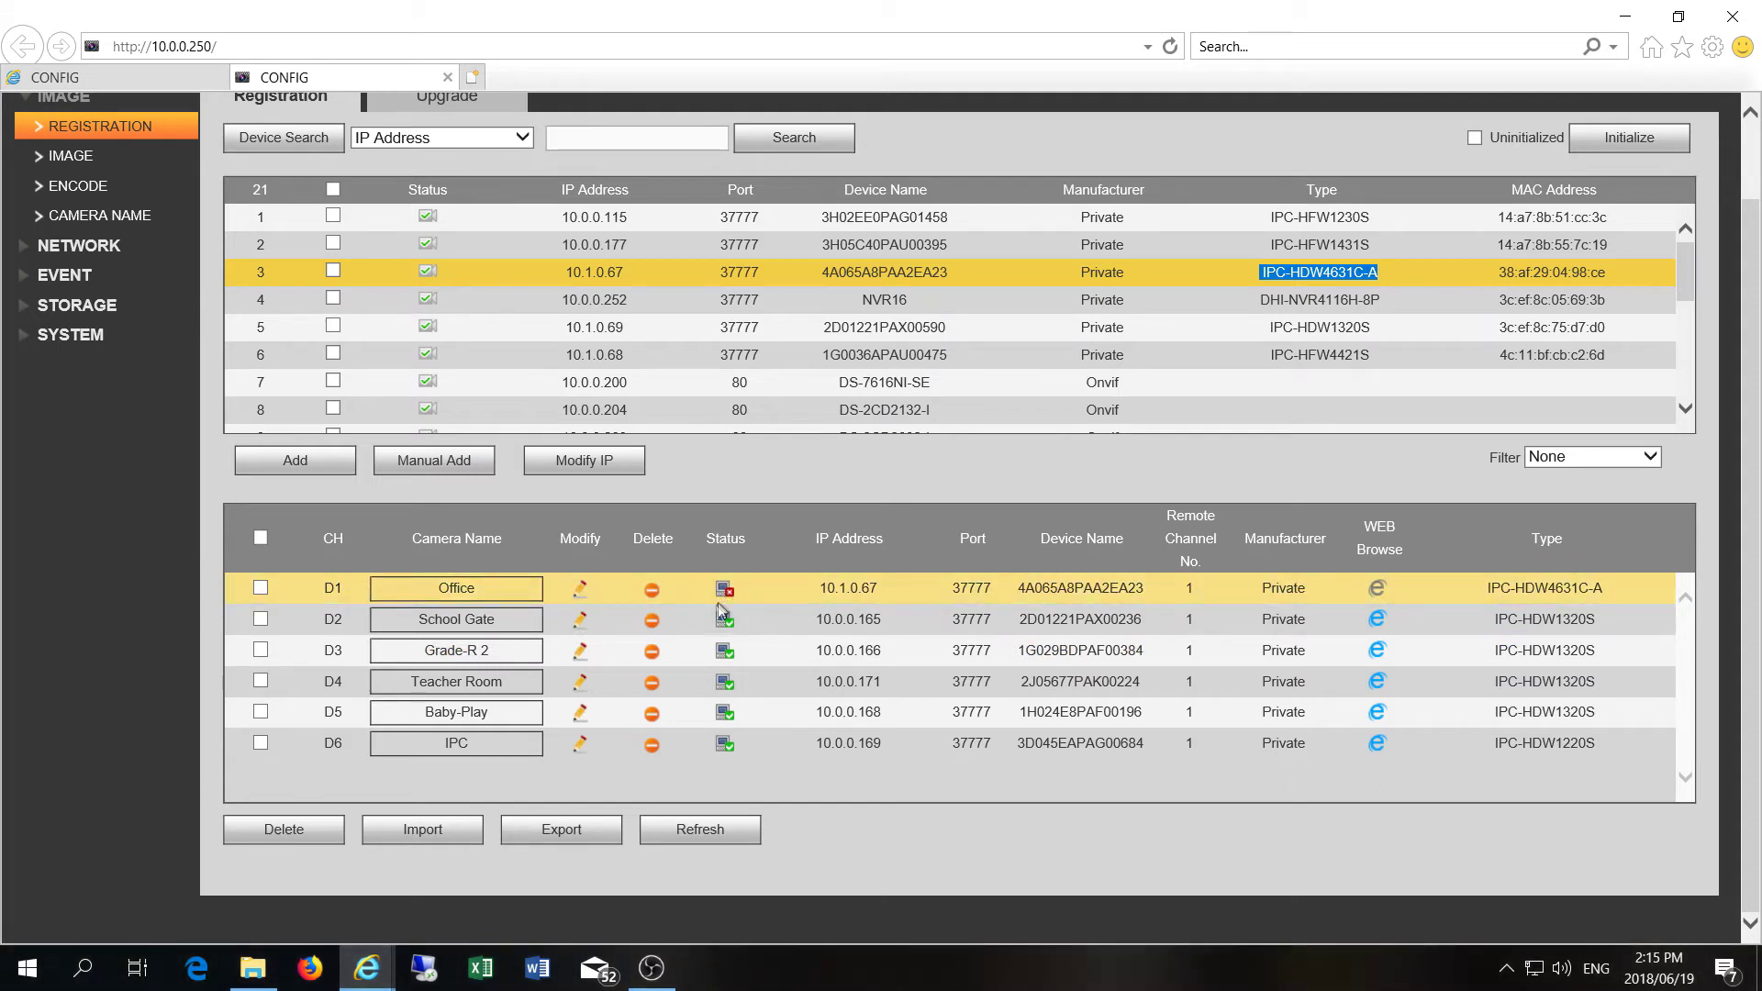
Refresh added cameras, checking D1 at 10.1.0.67 and D2 at 10.0.0.165, then switch to NVR 10.0.0.252
{"action": "left_click", "coordinate": [685, 830]}
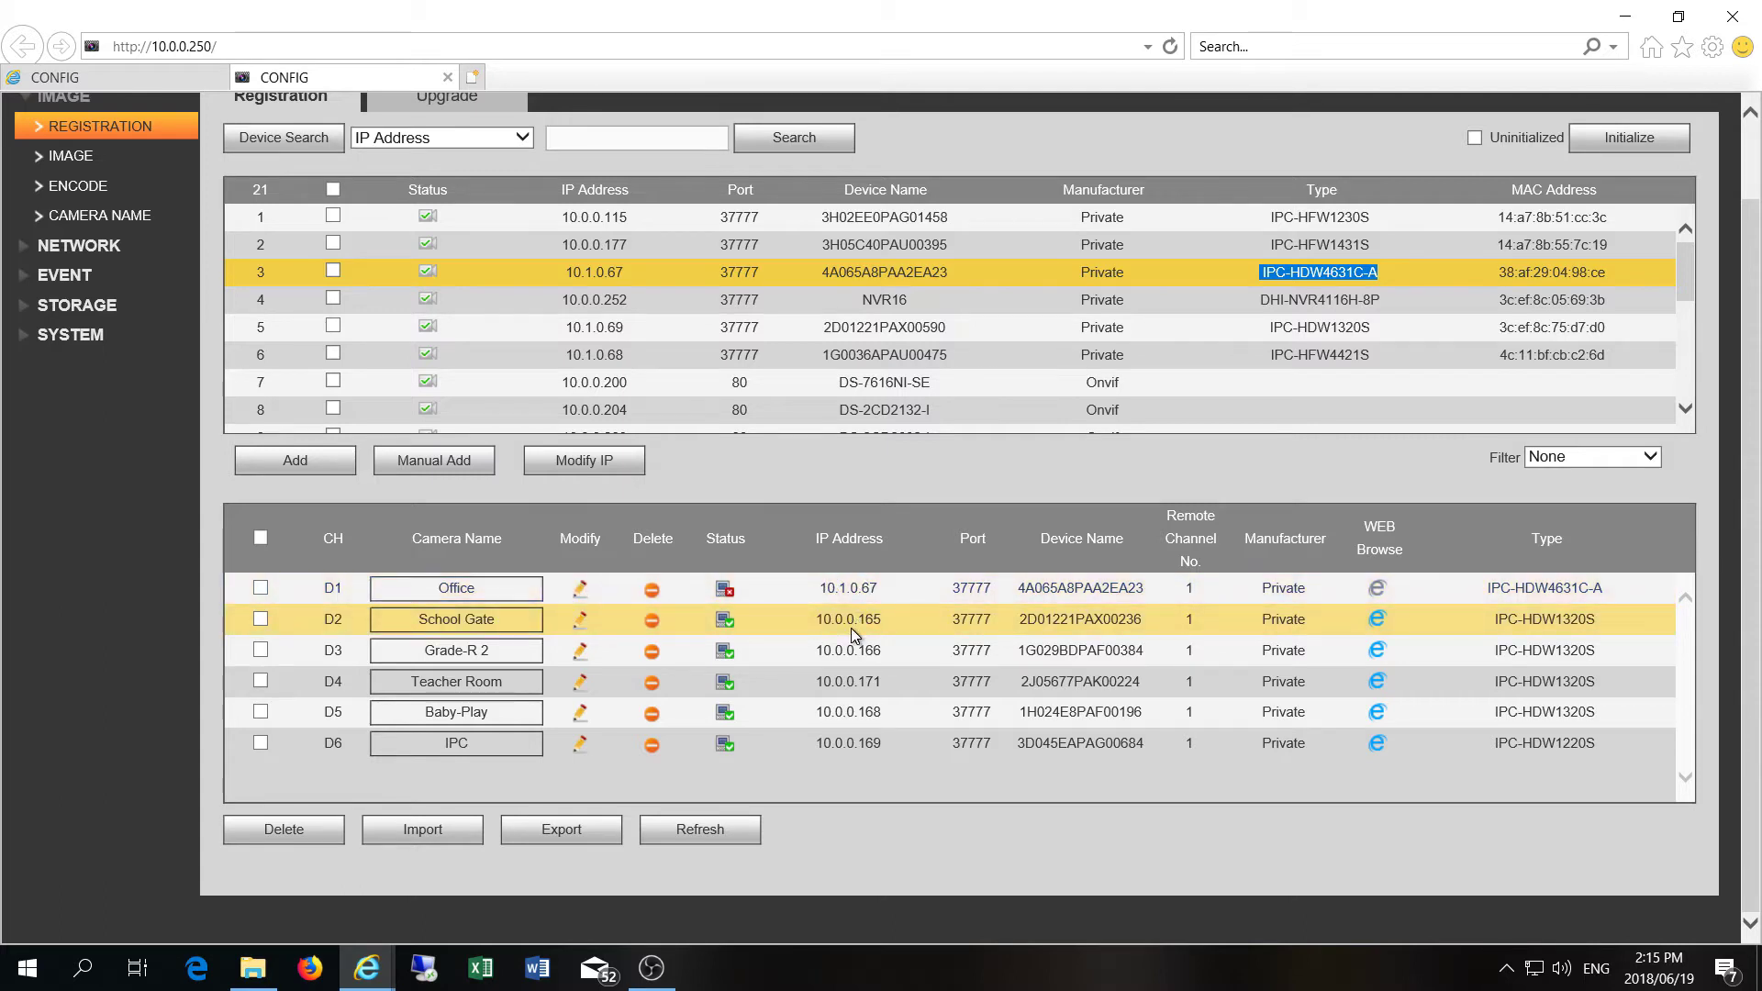
{"action": "left_click", "coordinate": [823, 592]}
{"action": "left_click_drag", "start_coordinate": [823, 592], "coordinate": [870, 592]}
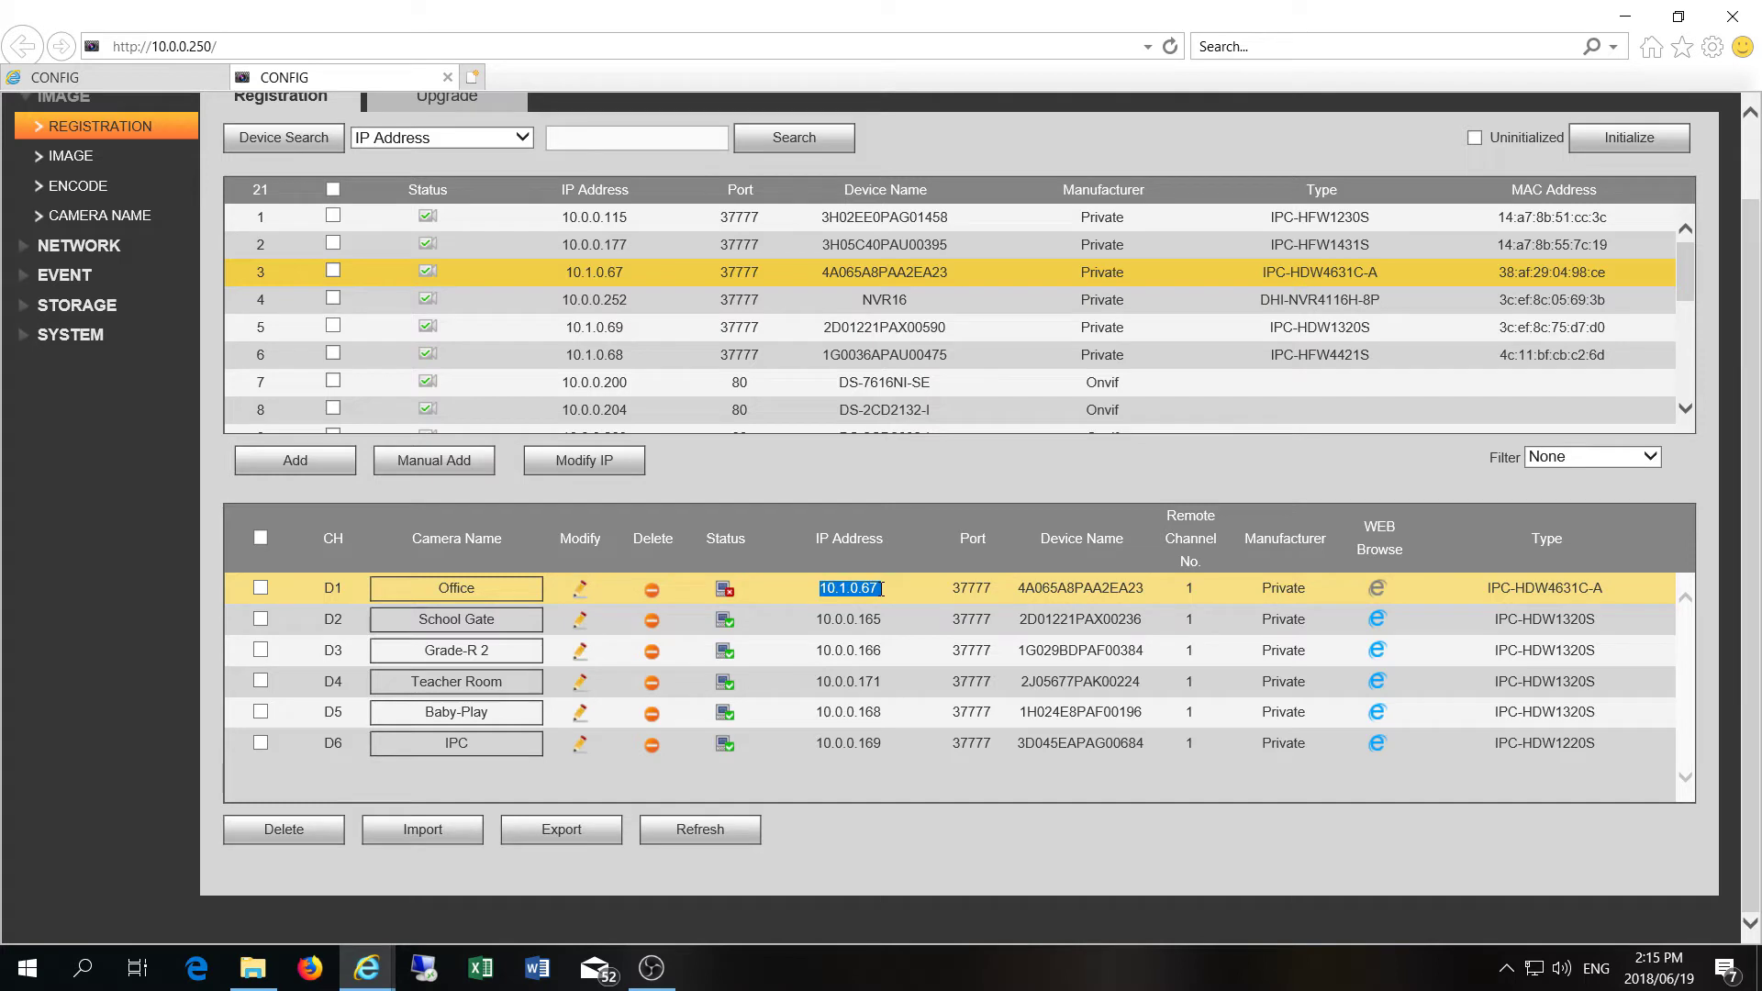
{"action": "left_click_drag", "start_coordinate": [818, 620], "coordinate": [888, 617]}
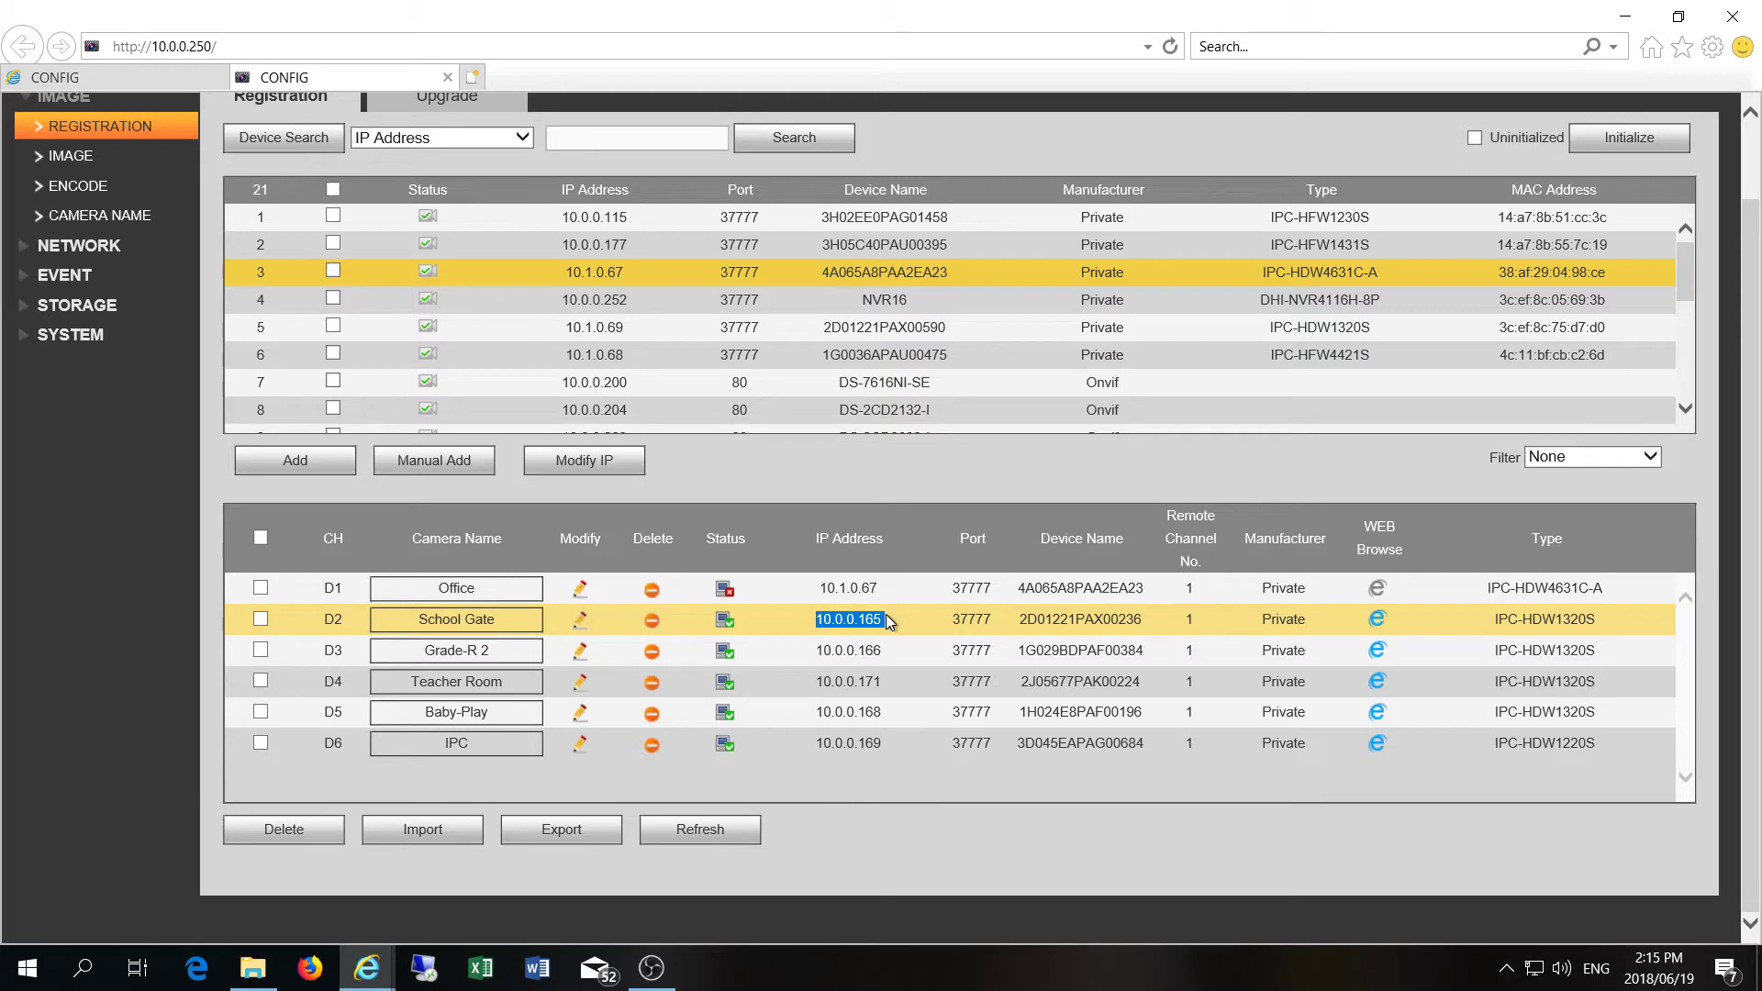
{"action": "scroll", "coordinate": [854, 619], "scroll_direction": "up", "scroll_amount": 2}
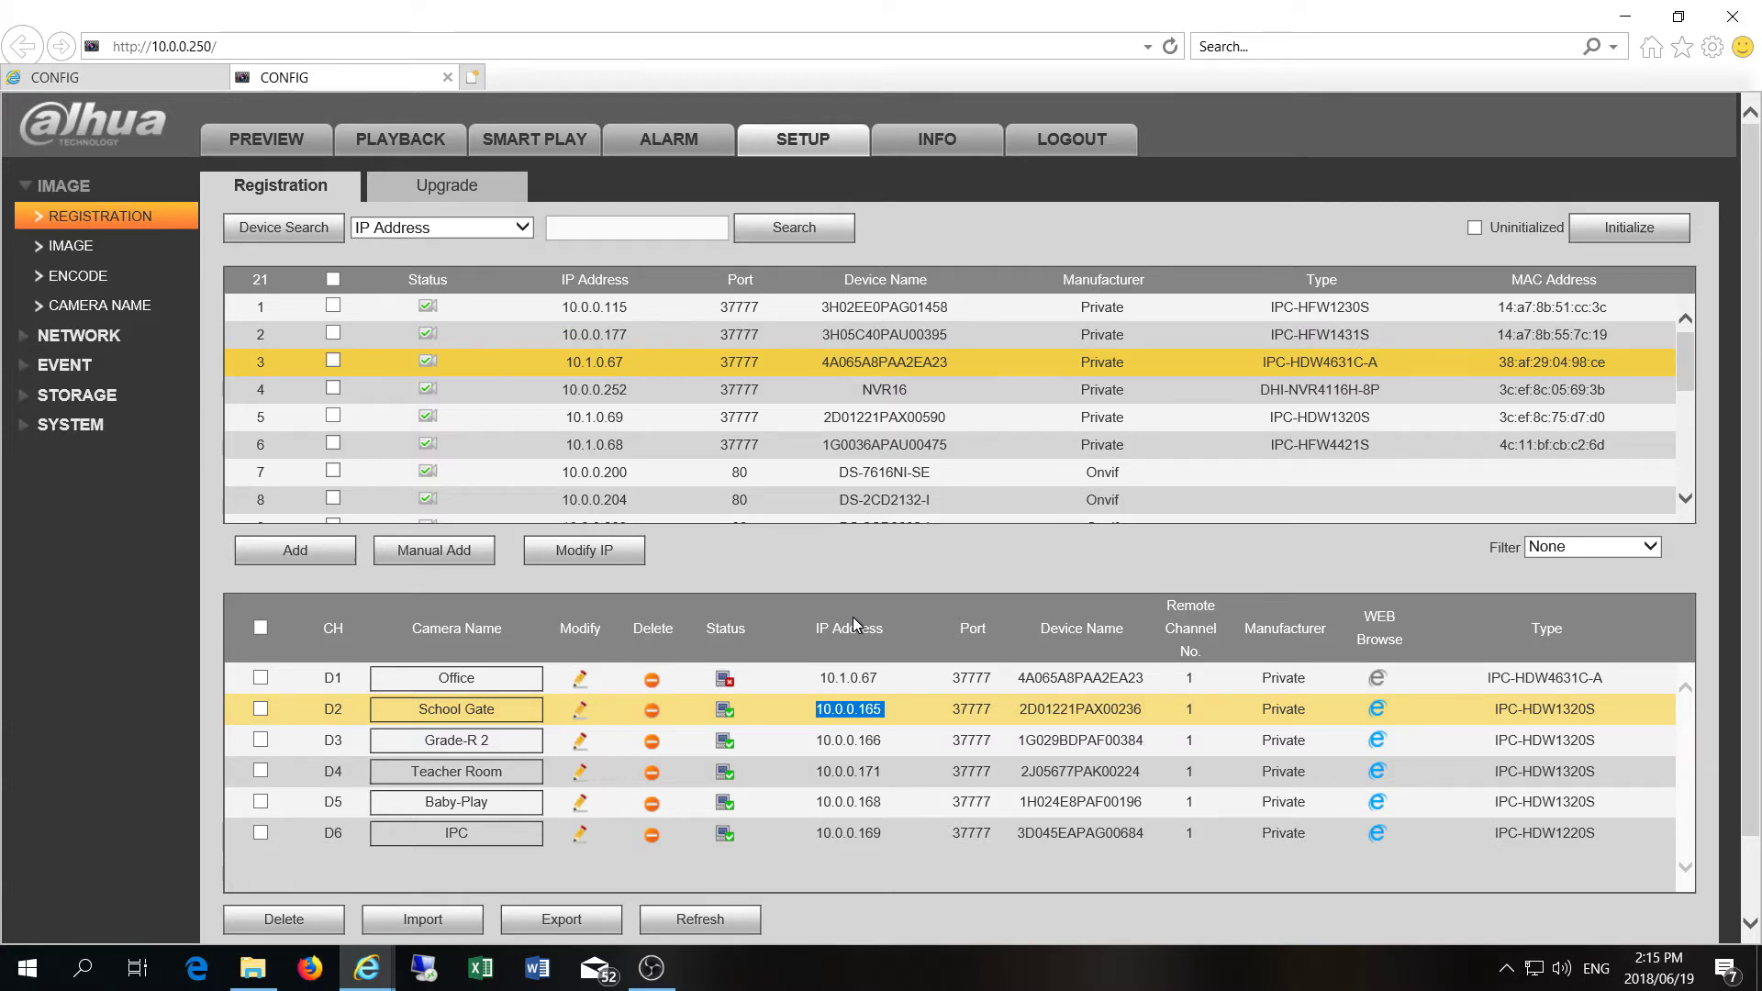
{"action": "left_click", "coordinate": [49, 84]}
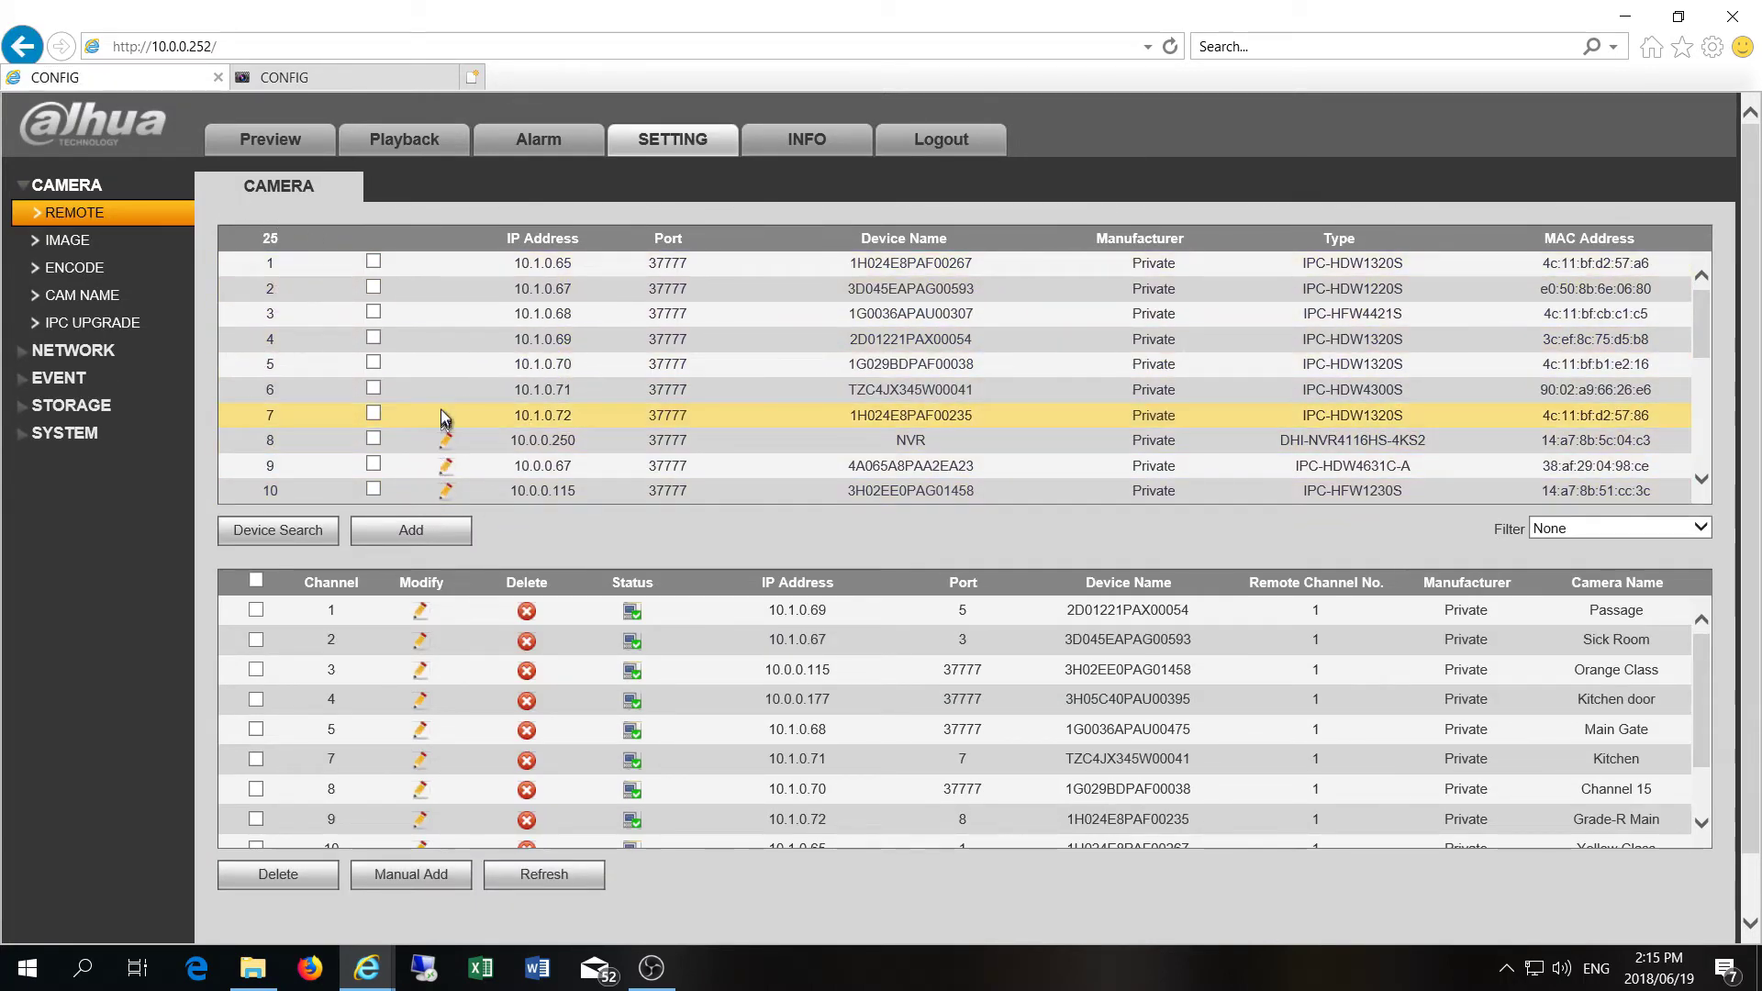
{"action": "left_click", "coordinate": [373, 414]}
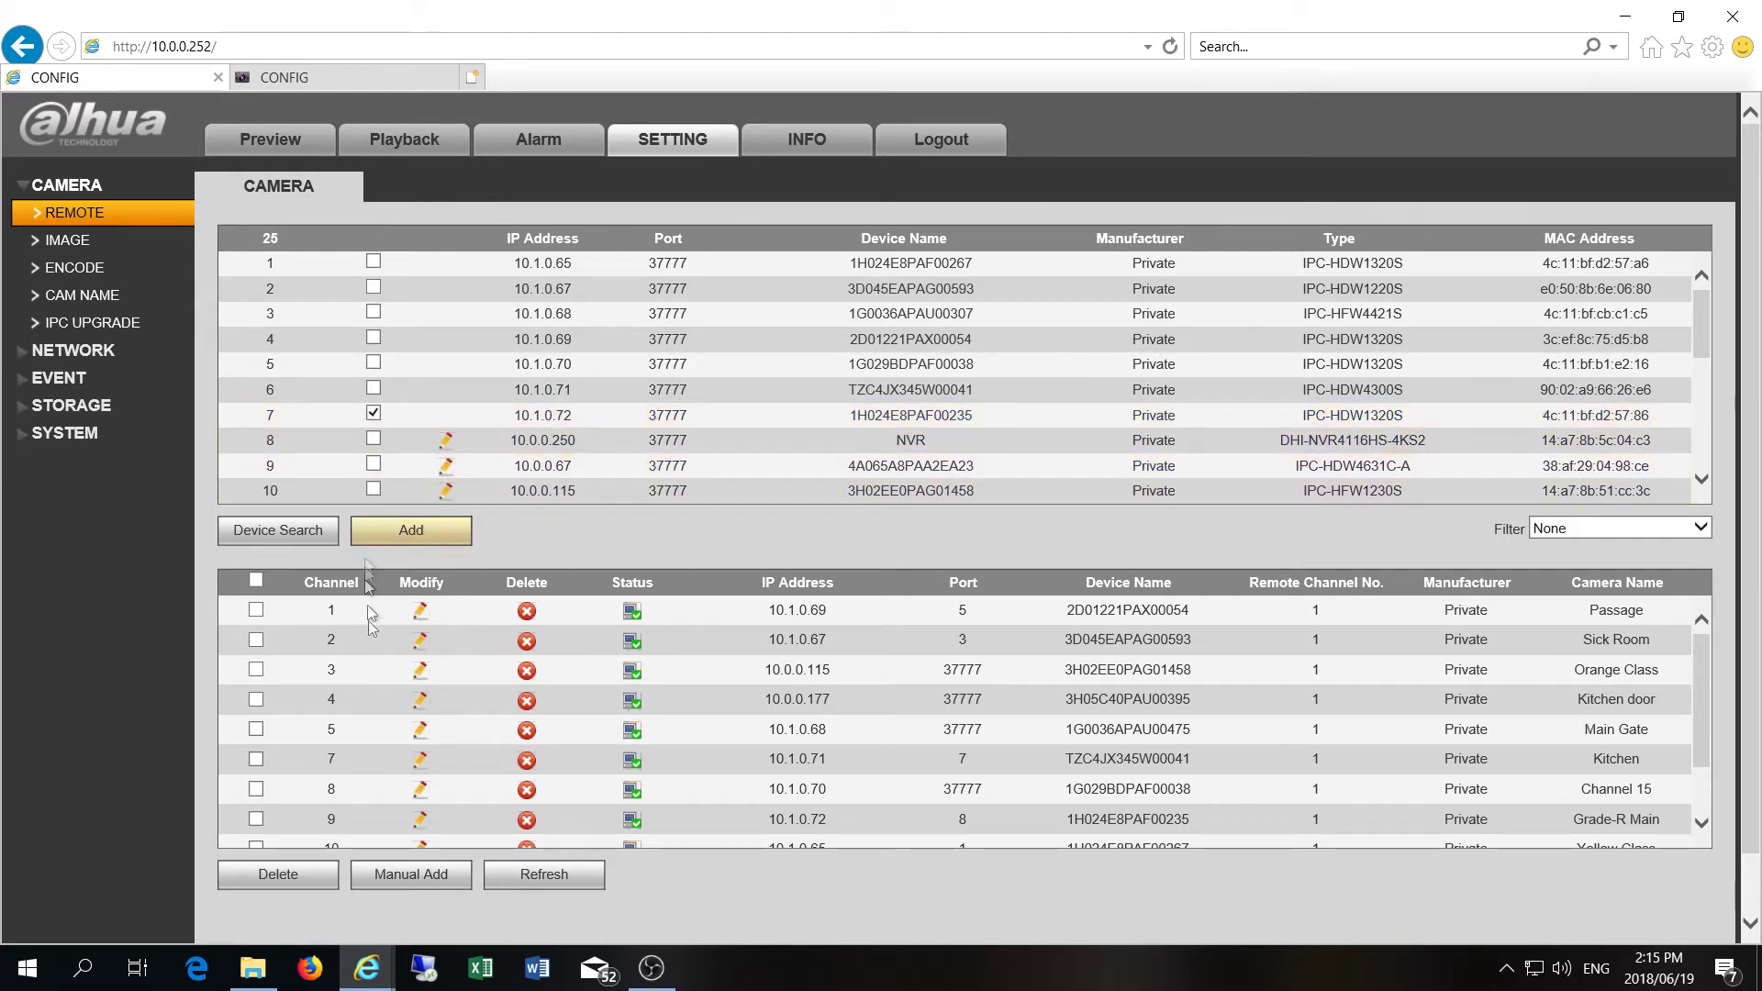
{"action": "left_click", "coordinate": [420, 610]}
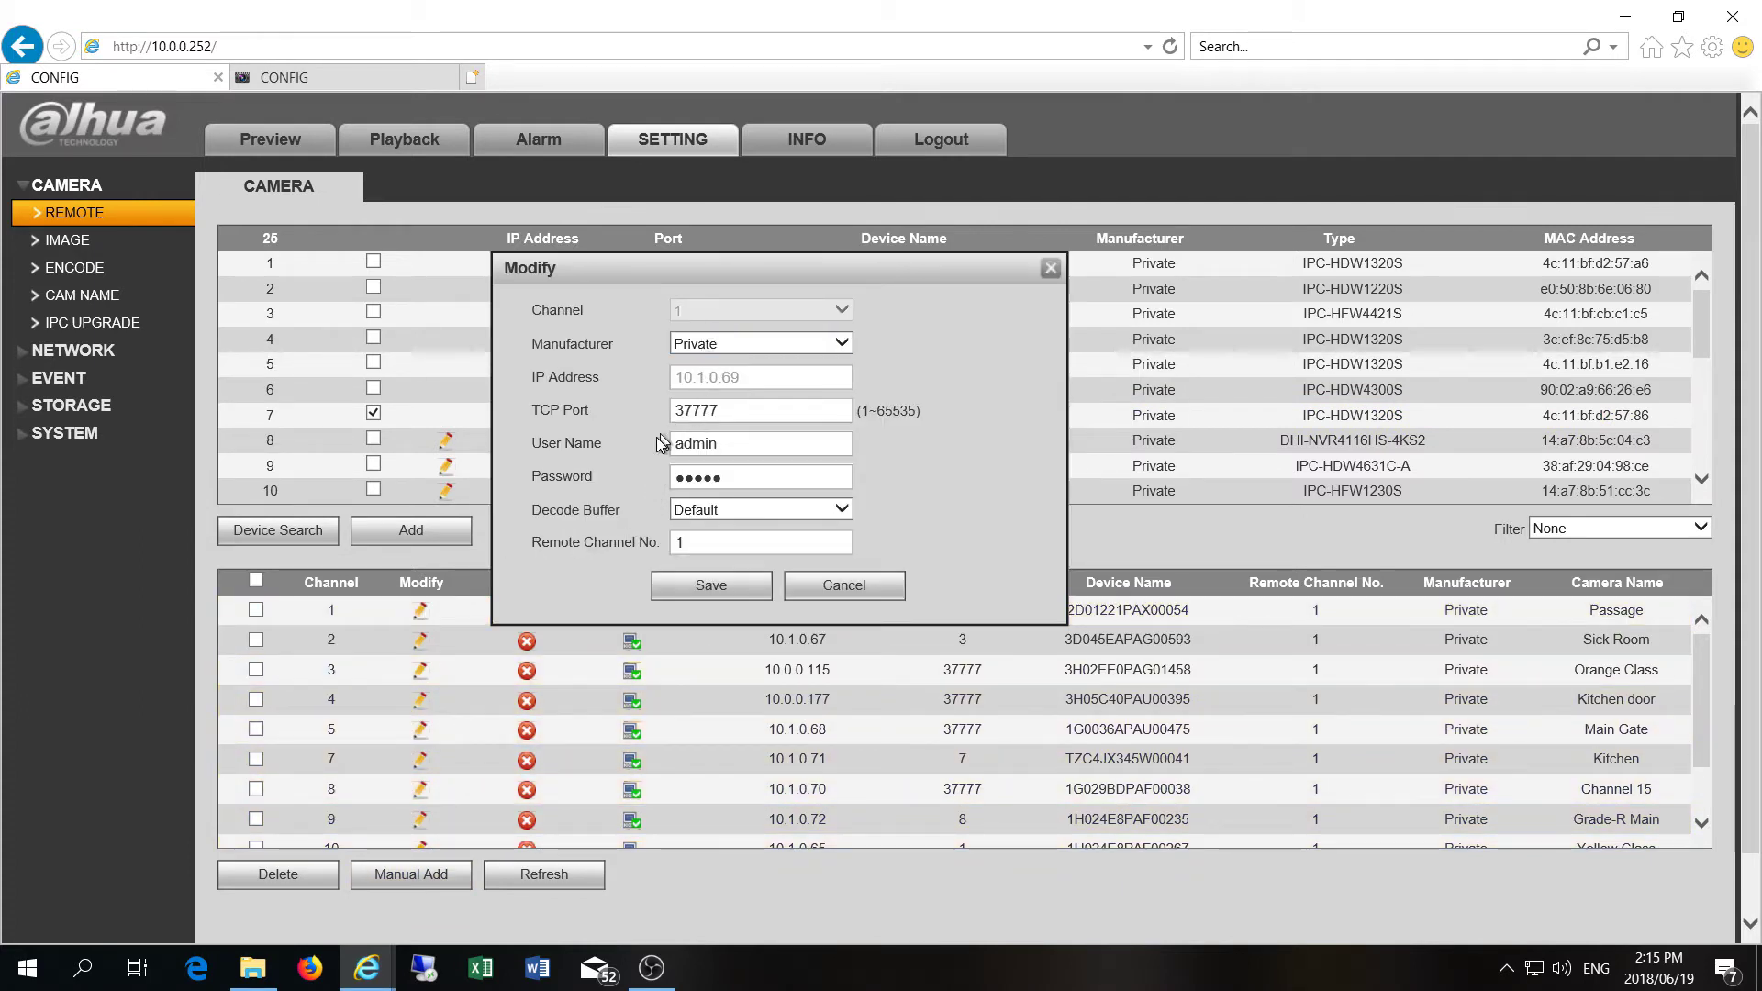
{"action": "left_click", "coordinate": [822, 579]}
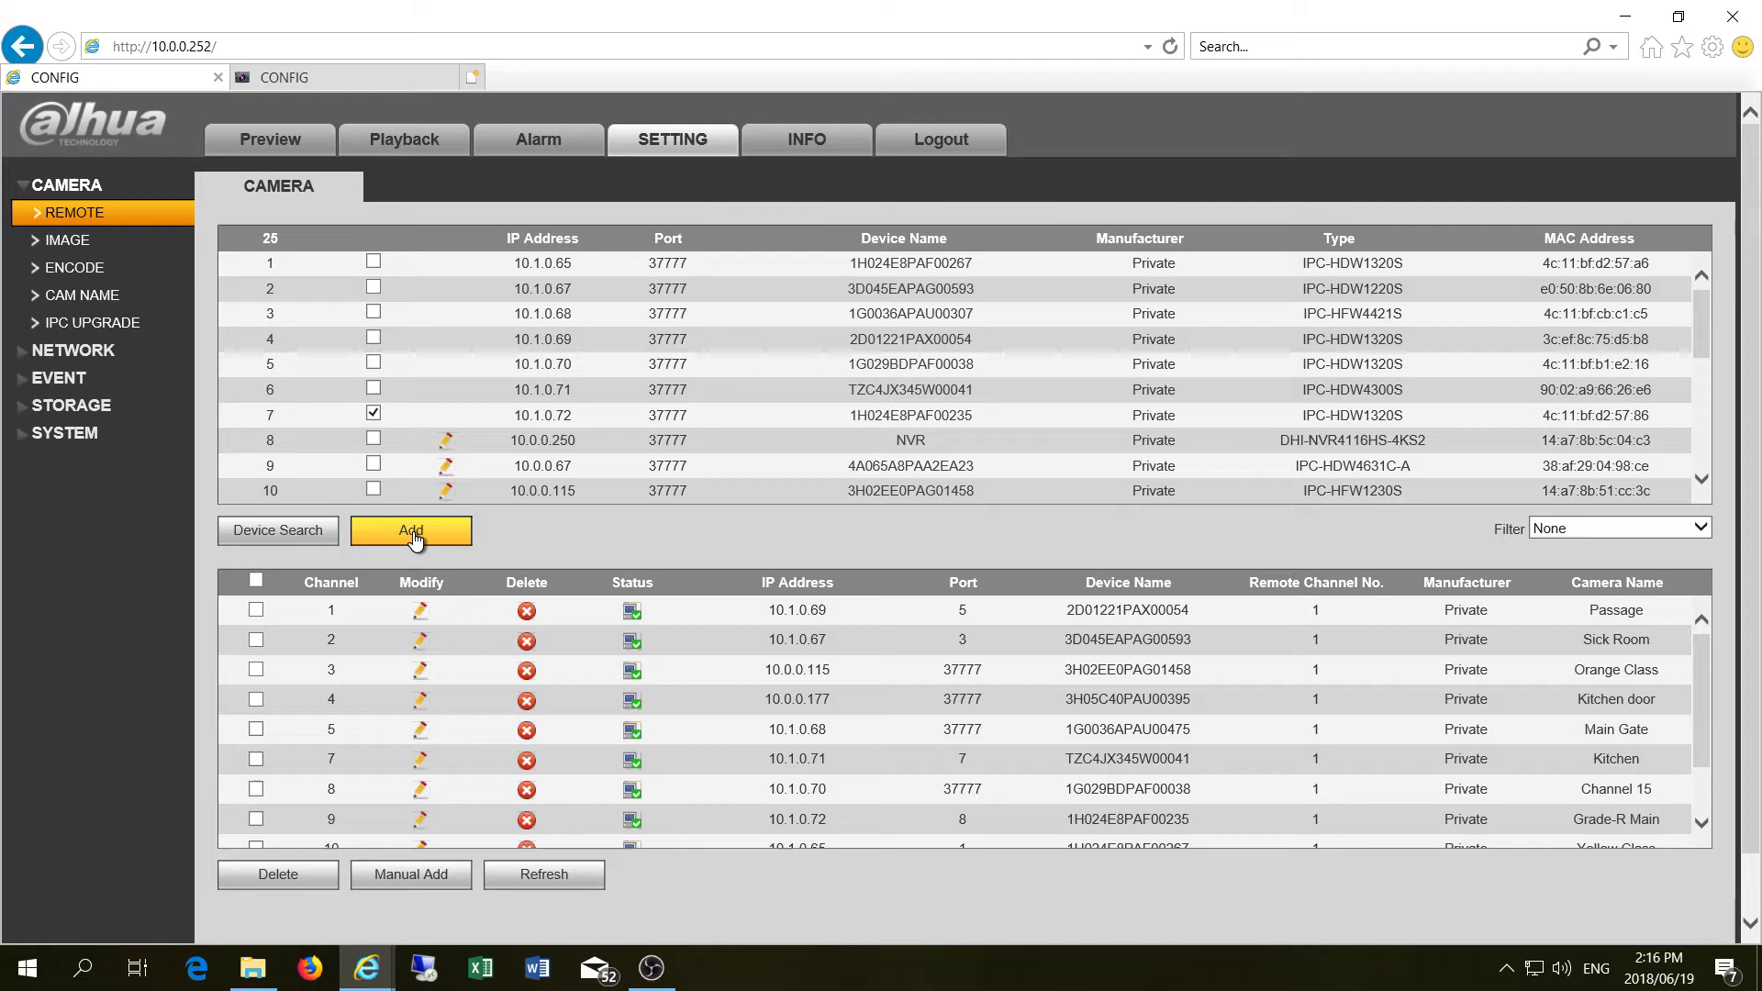
{"action": "left_click", "coordinate": [338, 86]}
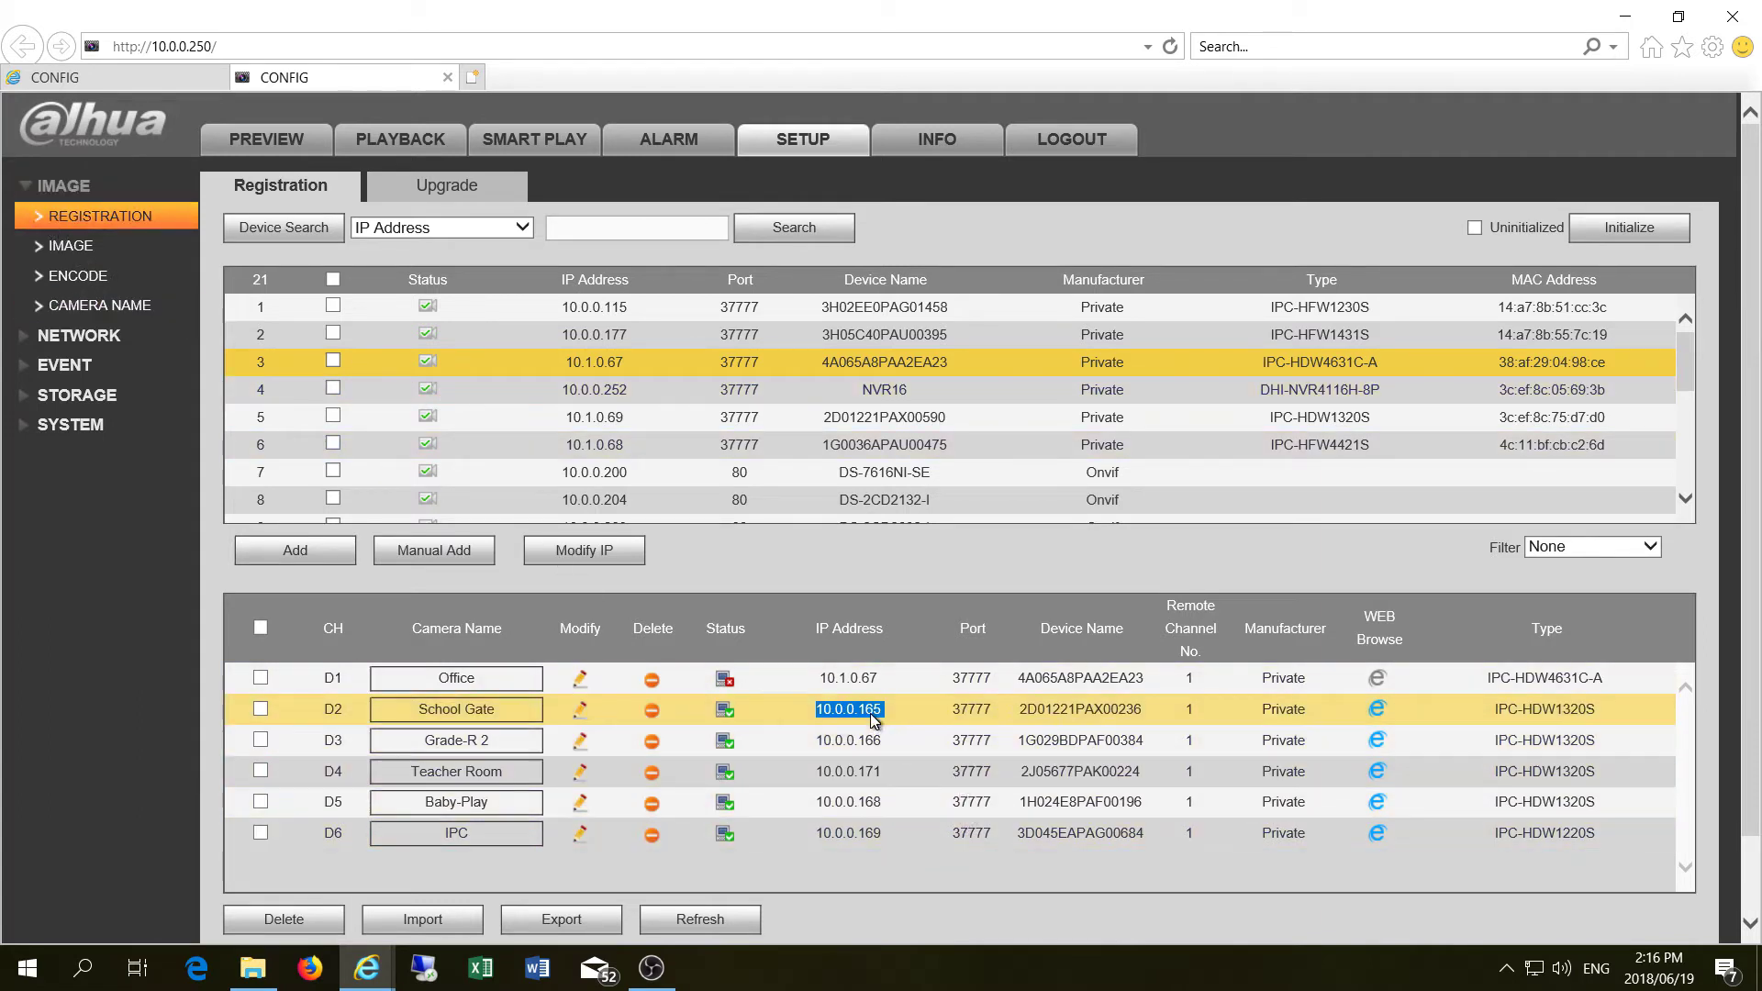
Delete channel D1 Office, search again and re-mark the camera at 10.1.0.67
{"action": "left_click", "coordinate": [882, 679]}
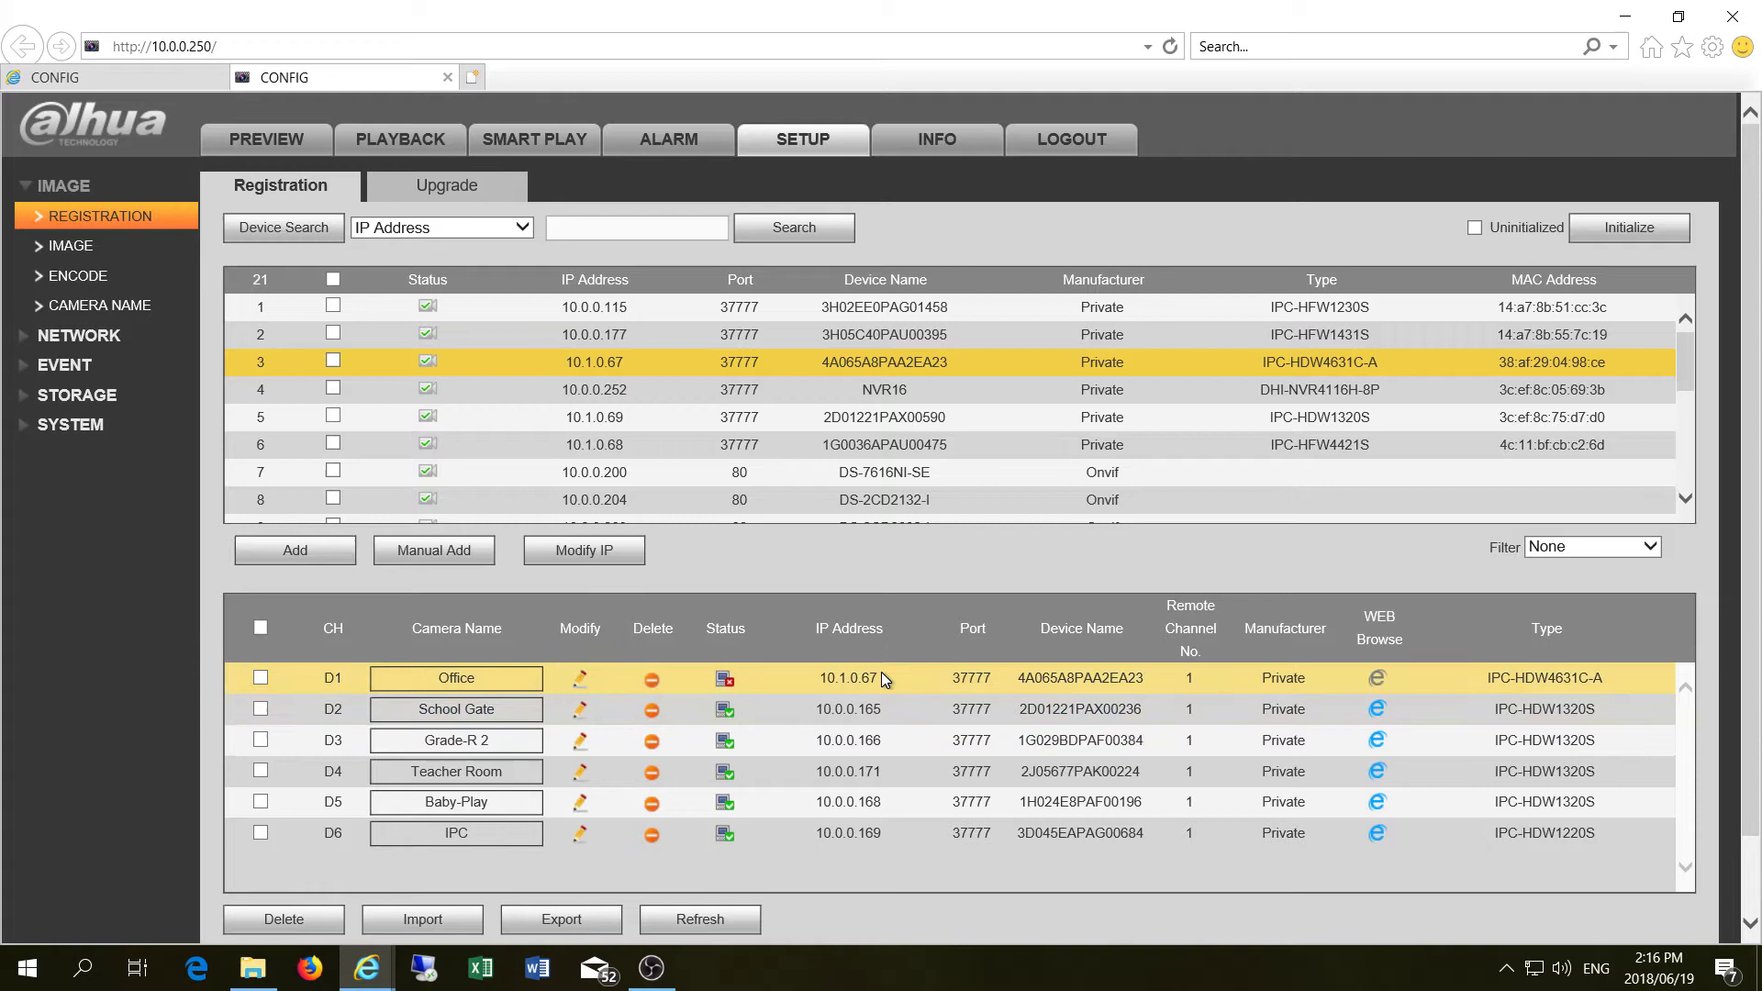
{"action": "left_click", "coordinate": [261, 678]}
{"action": "left_click", "coordinate": [284, 919]}
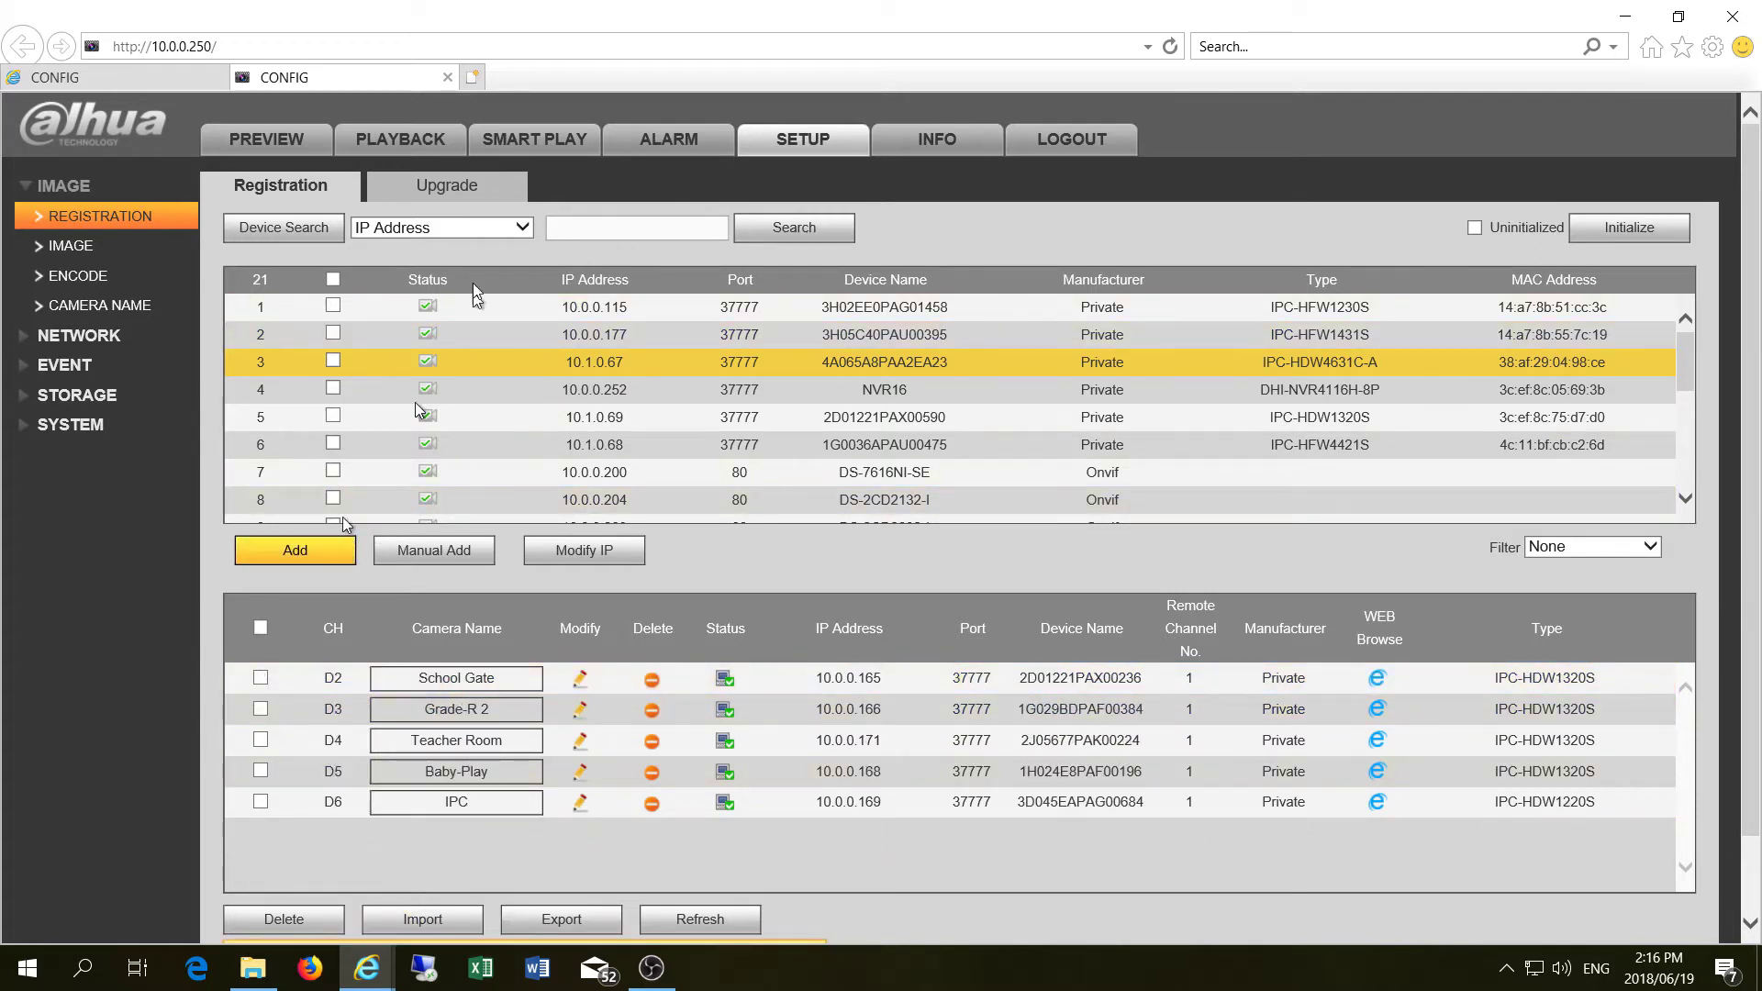
{"action": "left_click", "coordinate": [268, 227]}
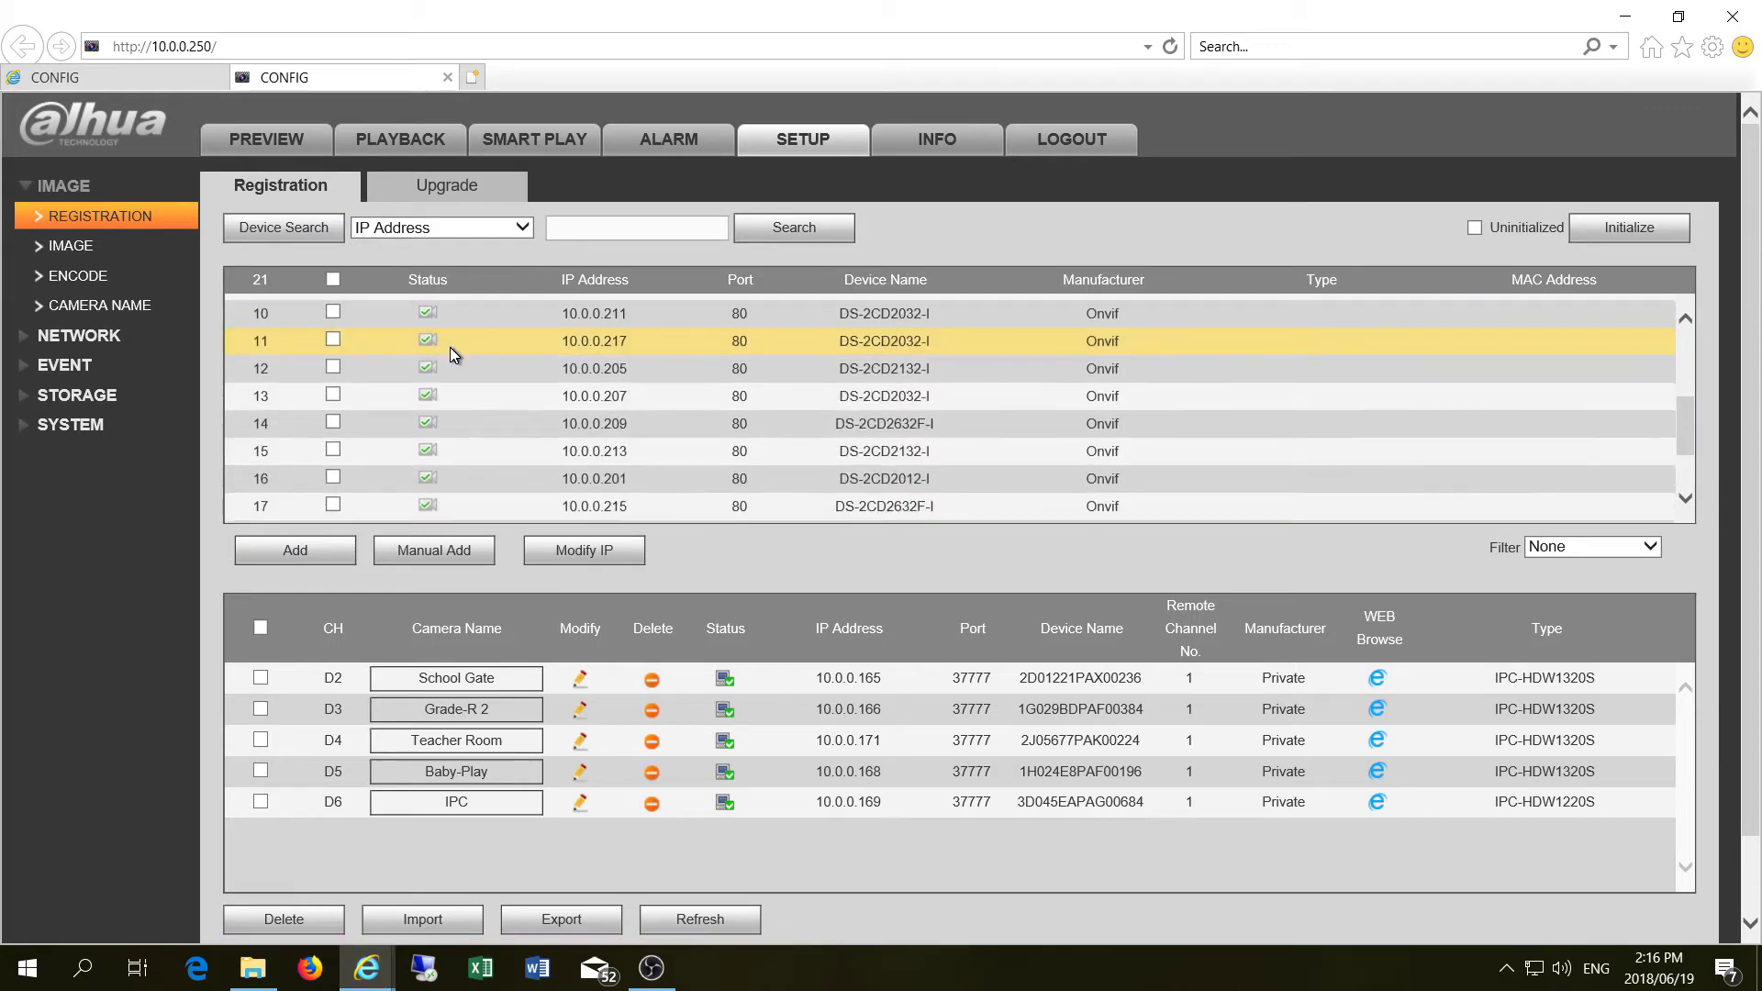
{"action": "left_click", "coordinate": [333, 333]}
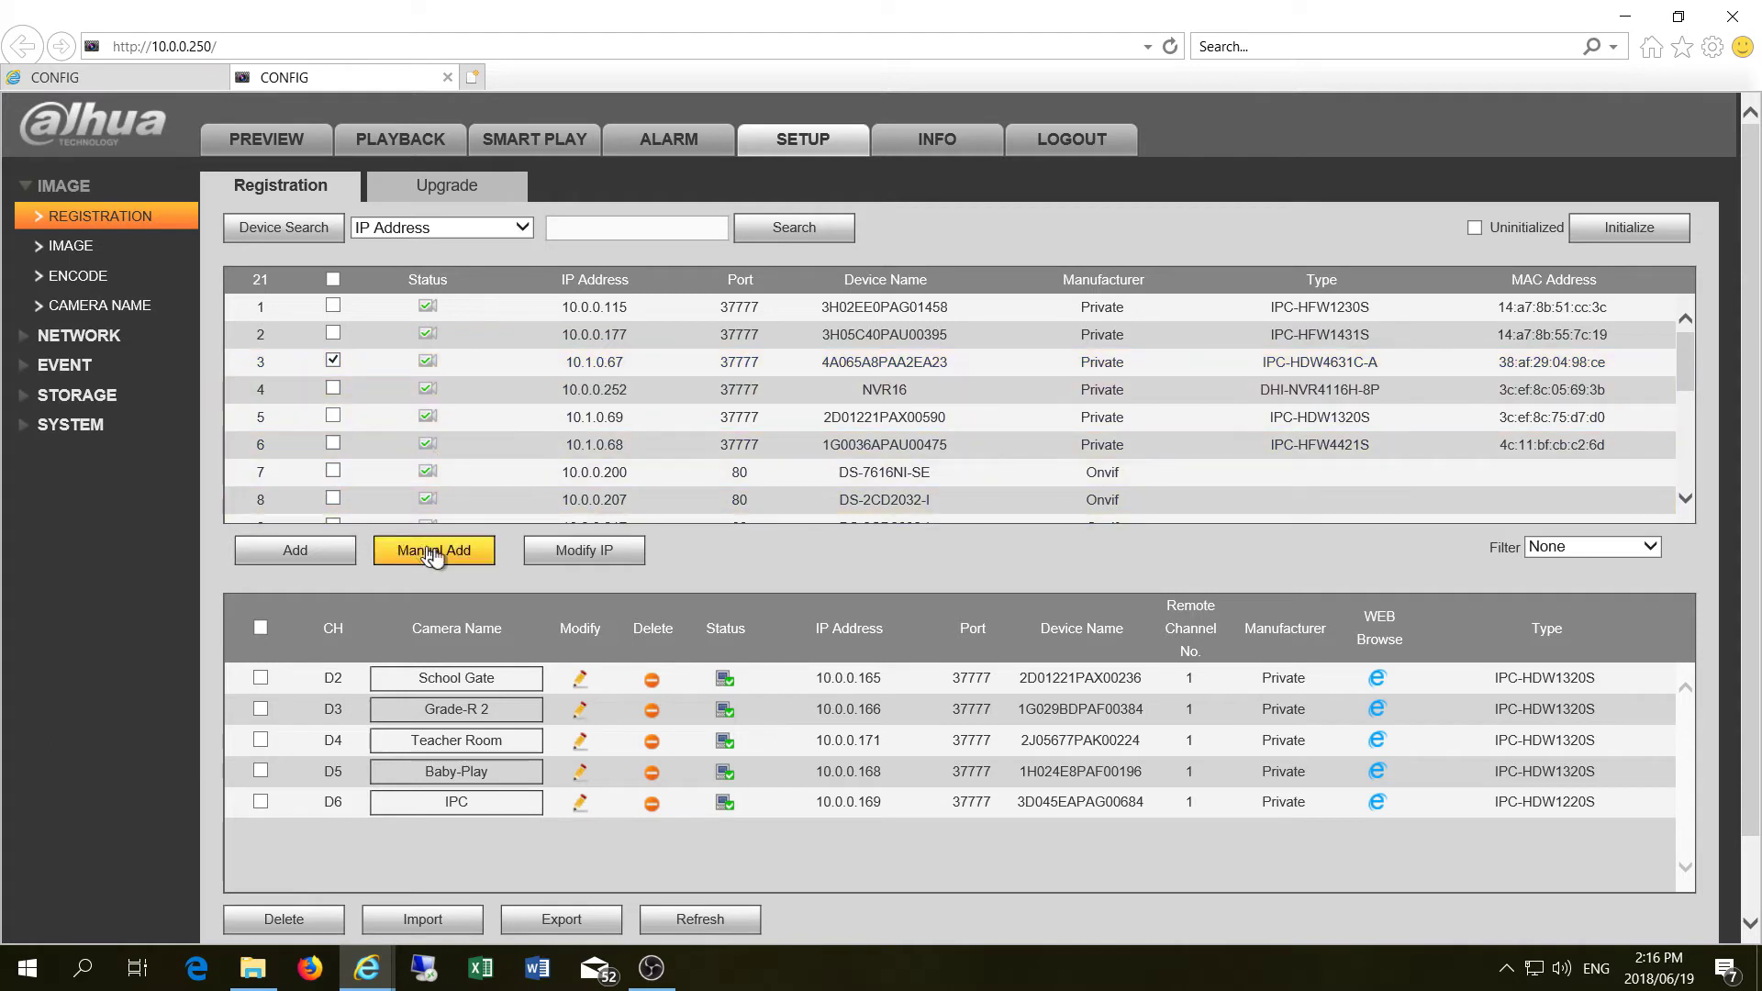
Open Modify IP for the marked camera and enter the camera's login credentials
{"action": "left_click", "coordinate": [569, 554]}
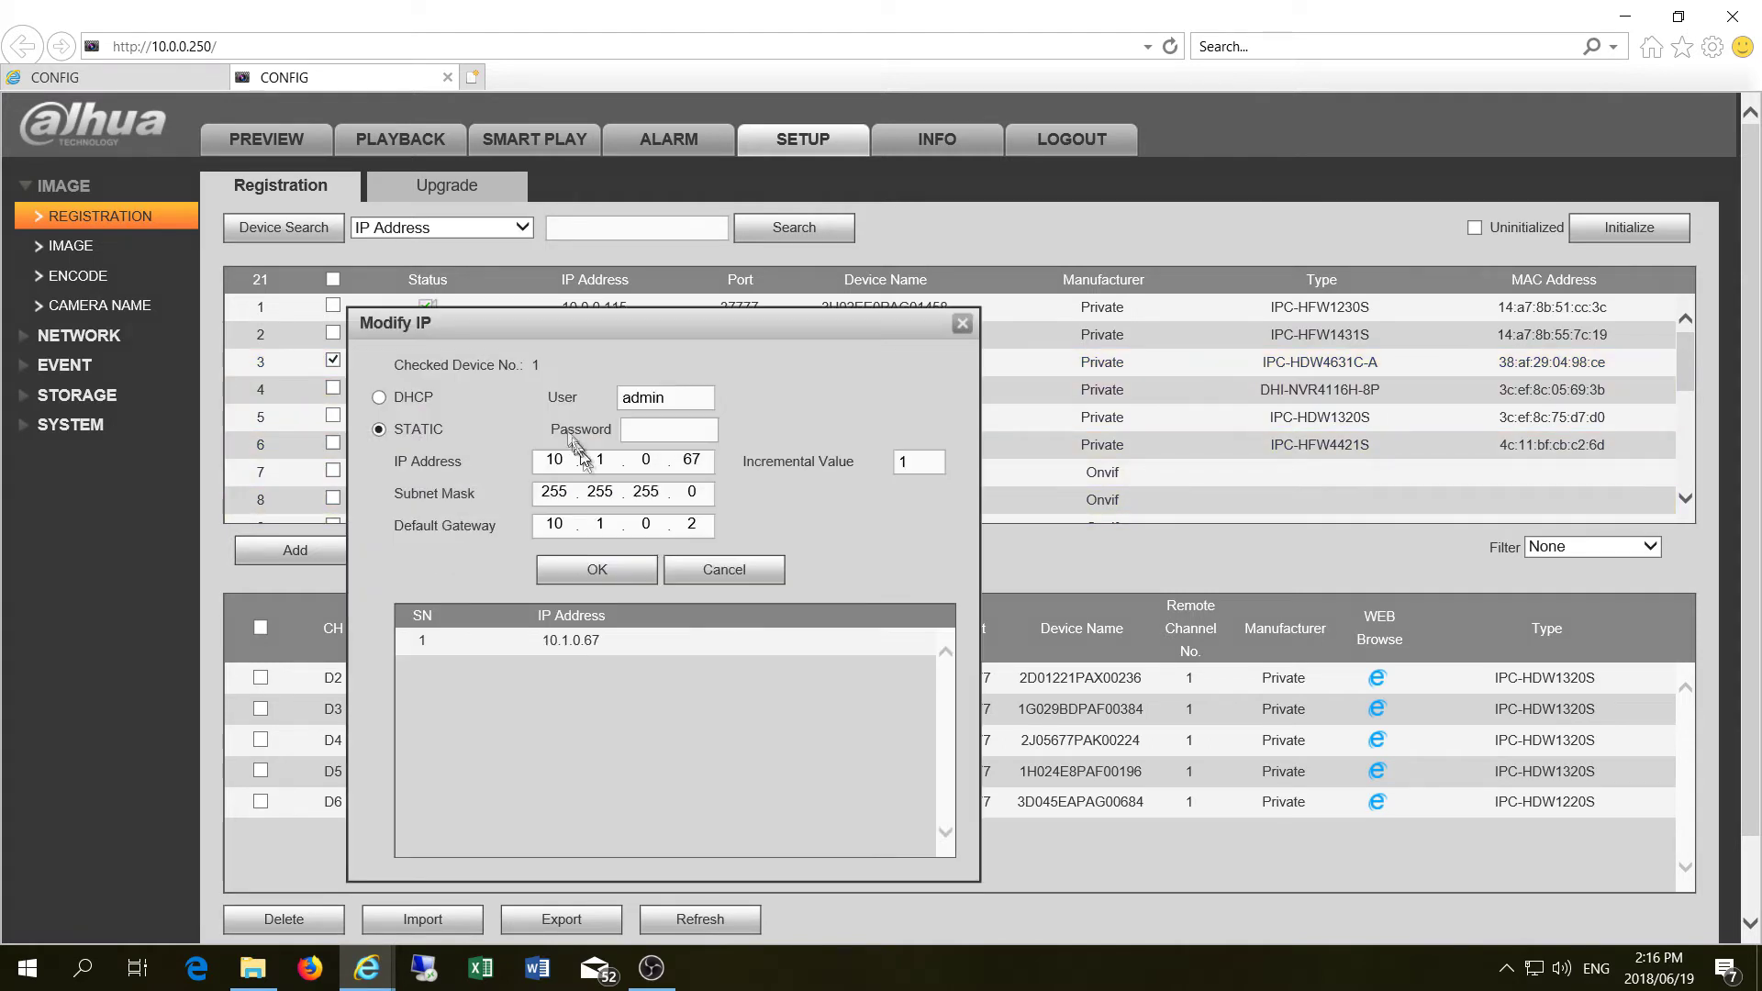
{"action": "left_click", "coordinate": [639, 433]}
{"action": "type", "text": "a"}
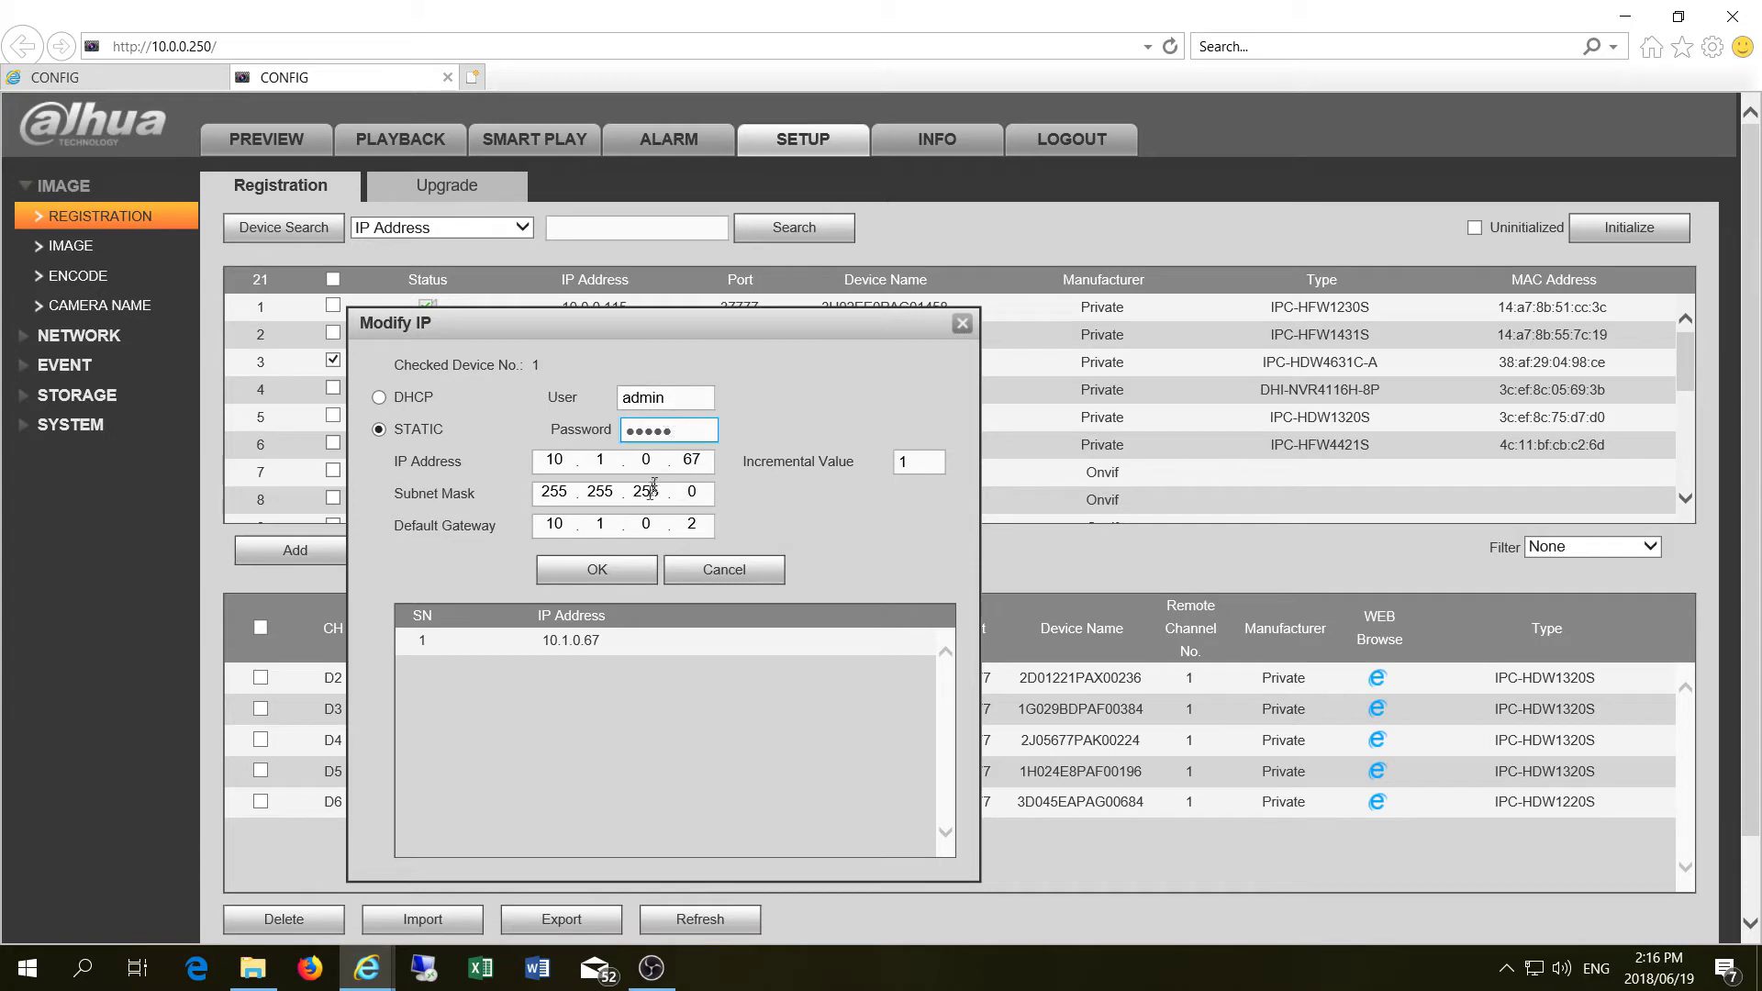
{"action": "left_click", "coordinate": [1249, 42]}
{"action": "type", "text": "888888"}
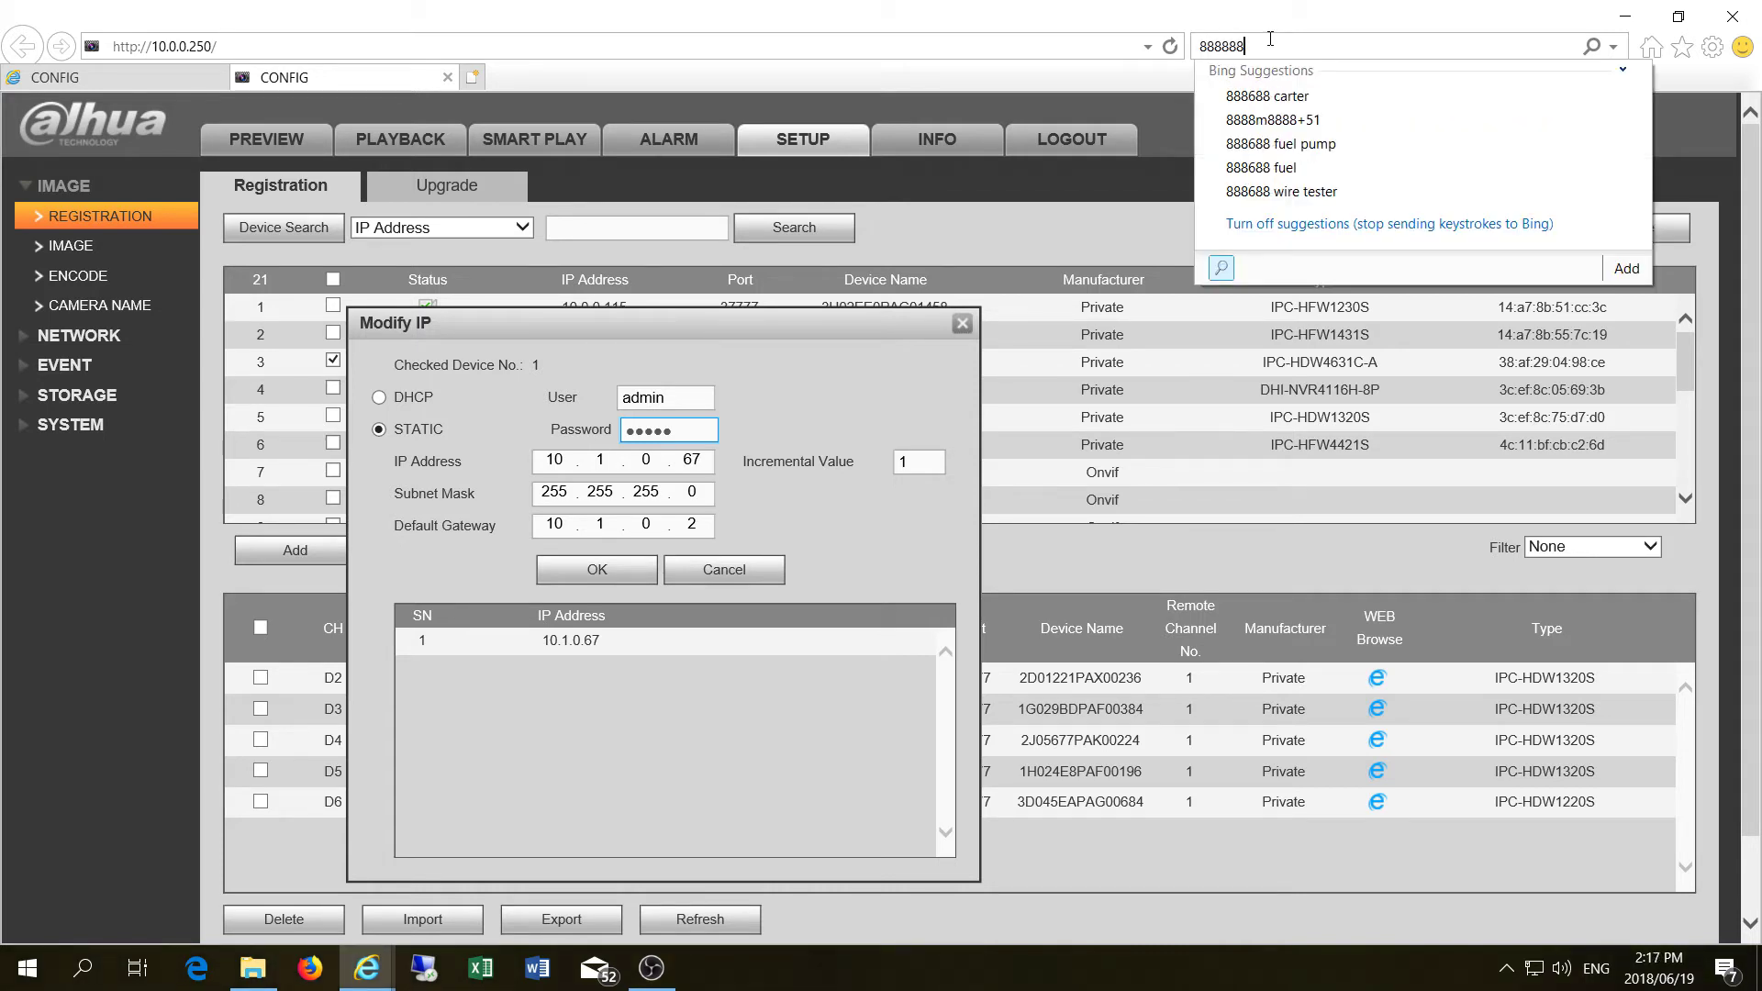
{"action": "left_click", "coordinate": [667, 396]}
{"action": "left_click", "coordinate": [676, 441]}
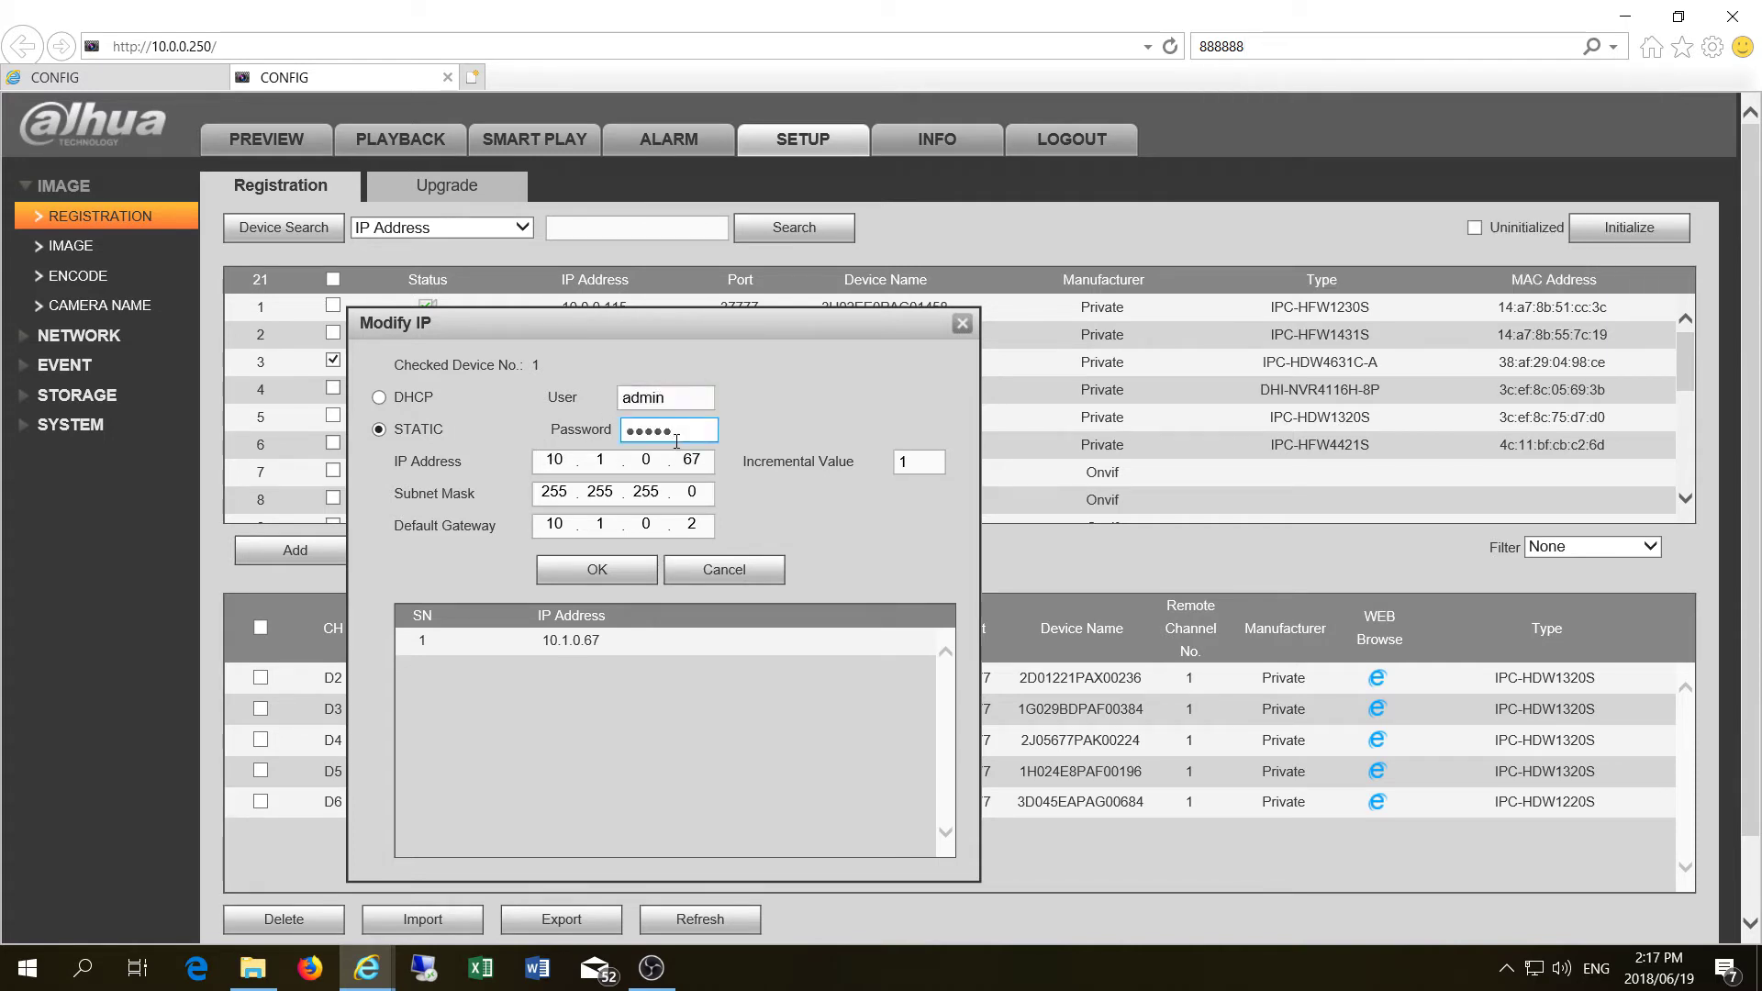
{"action": "double_click", "coordinate": [676, 398]}
{"action": "left_click", "coordinate": [674, 431]}
Change the IP to 10.0.0.67 and gateway to 10.0.0.2, and apply
{"action": "double_click", "coordinate": [590, 465]}
{"action": "double_click", "coordinate": [603, 524]}
{"action": "left_click", "coordinate": [587, 569]}
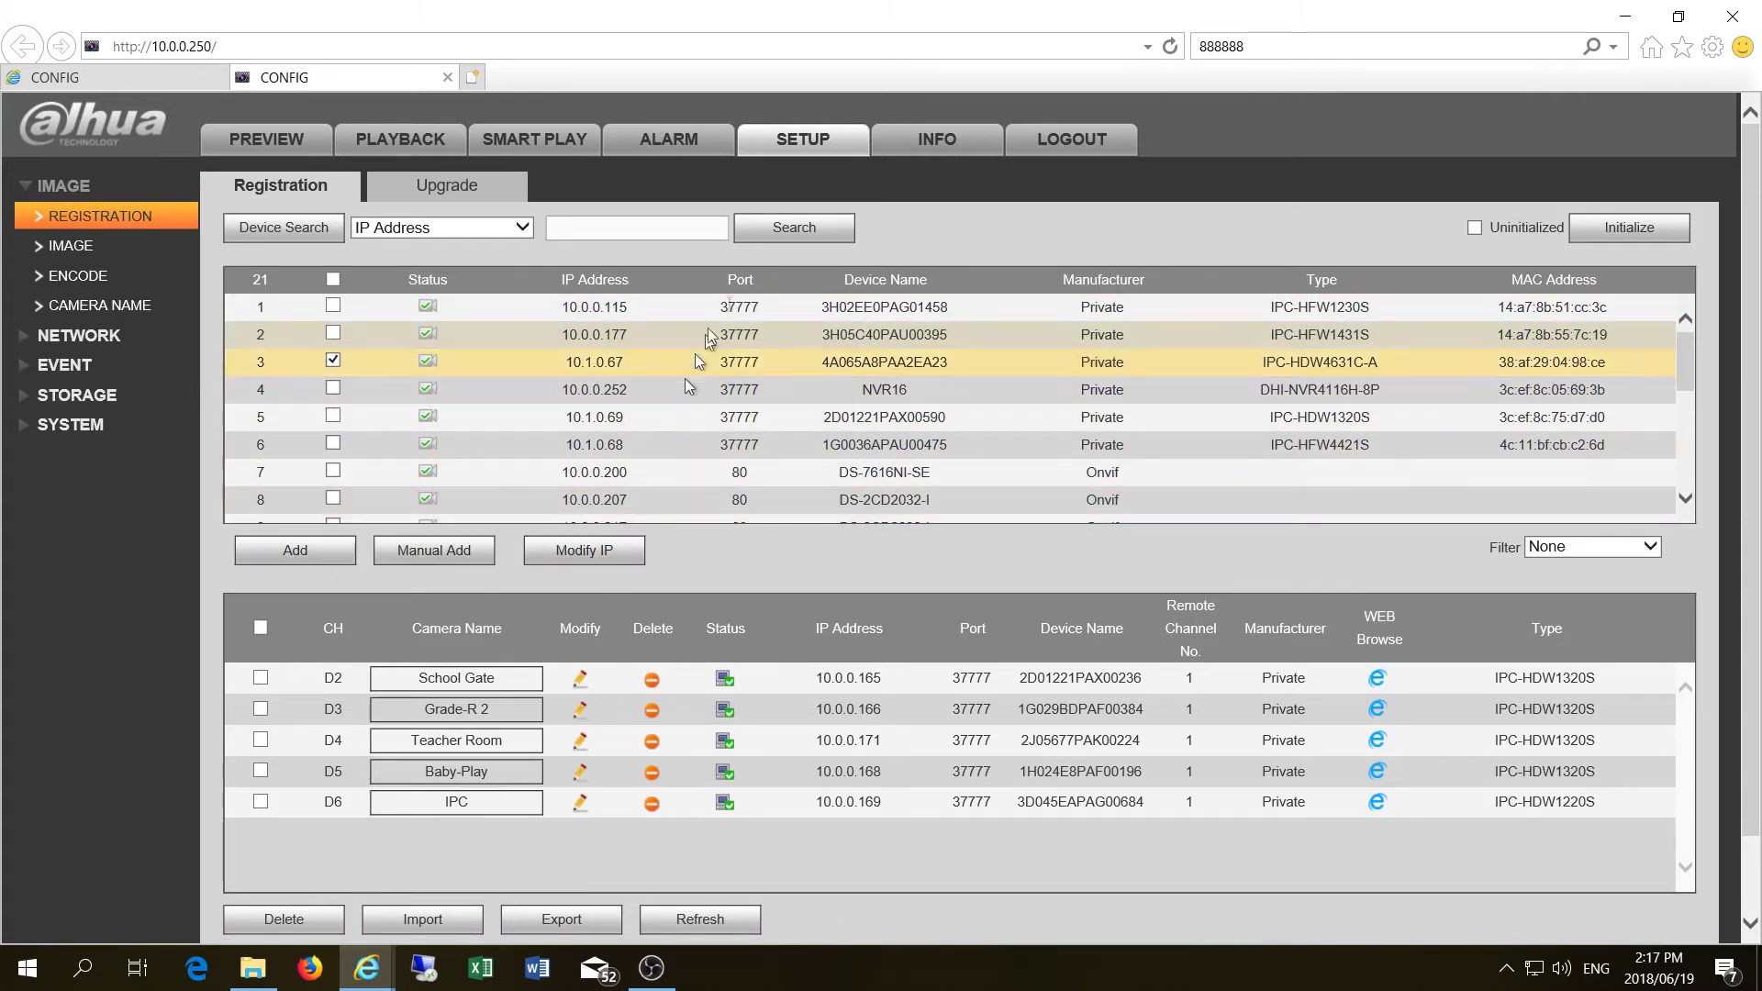
Rescan, select the camera now at 10.0.0.67, and add it as channel D1 Office
{"action": "left_click", "coordinate": [292, 229]}
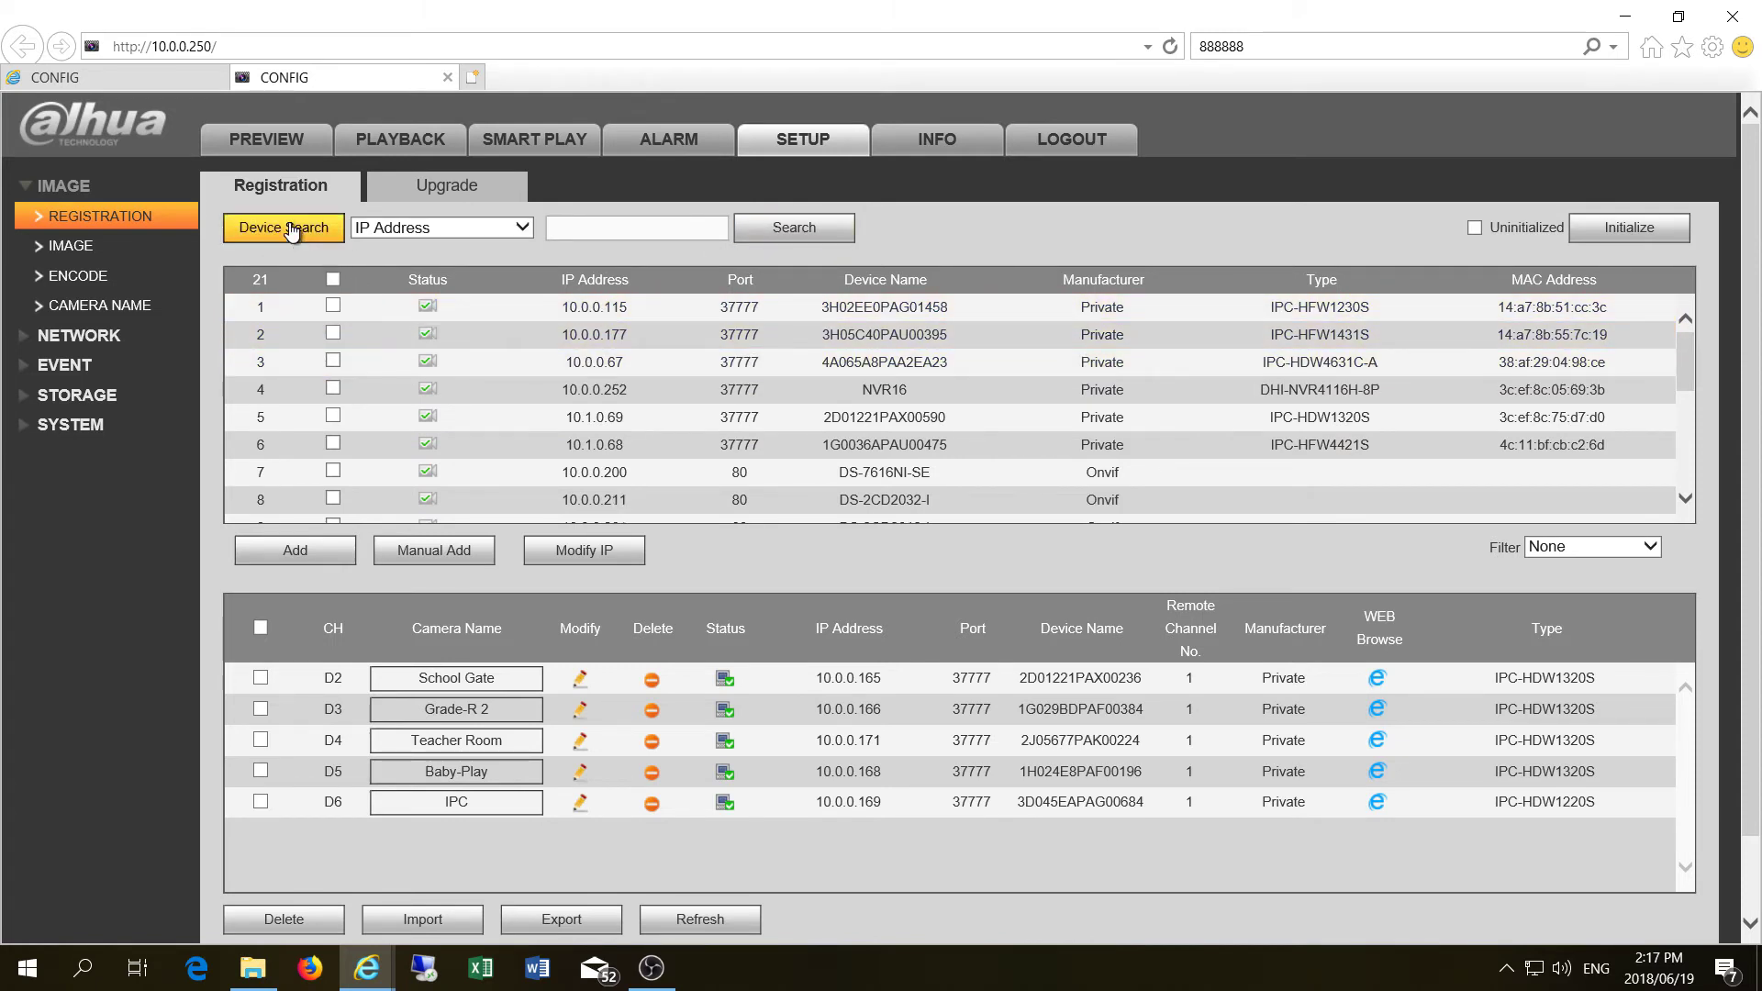
{"action": "left_click", "coordinate": [333, 360]}
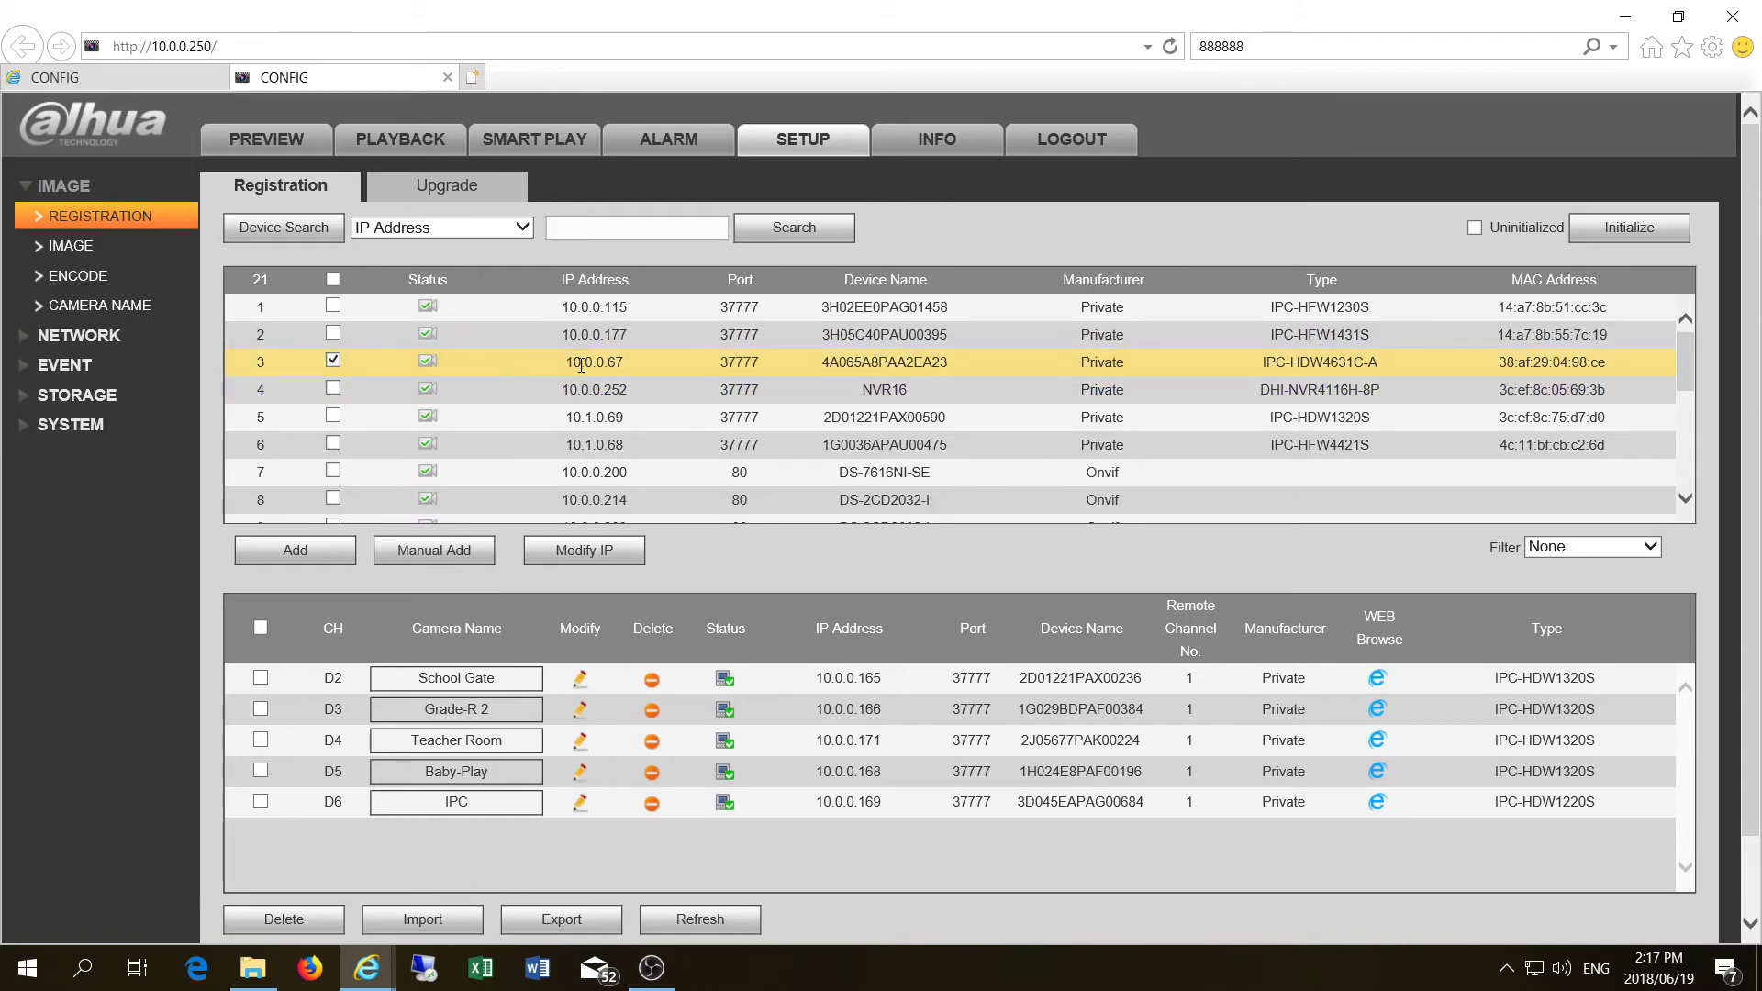
{"action": "left_click_drag", "start_coordinate": [1395, 365], "coordinate": [1253, 367]}
{"action": "double_click", "coordinate": [1286, 356]}
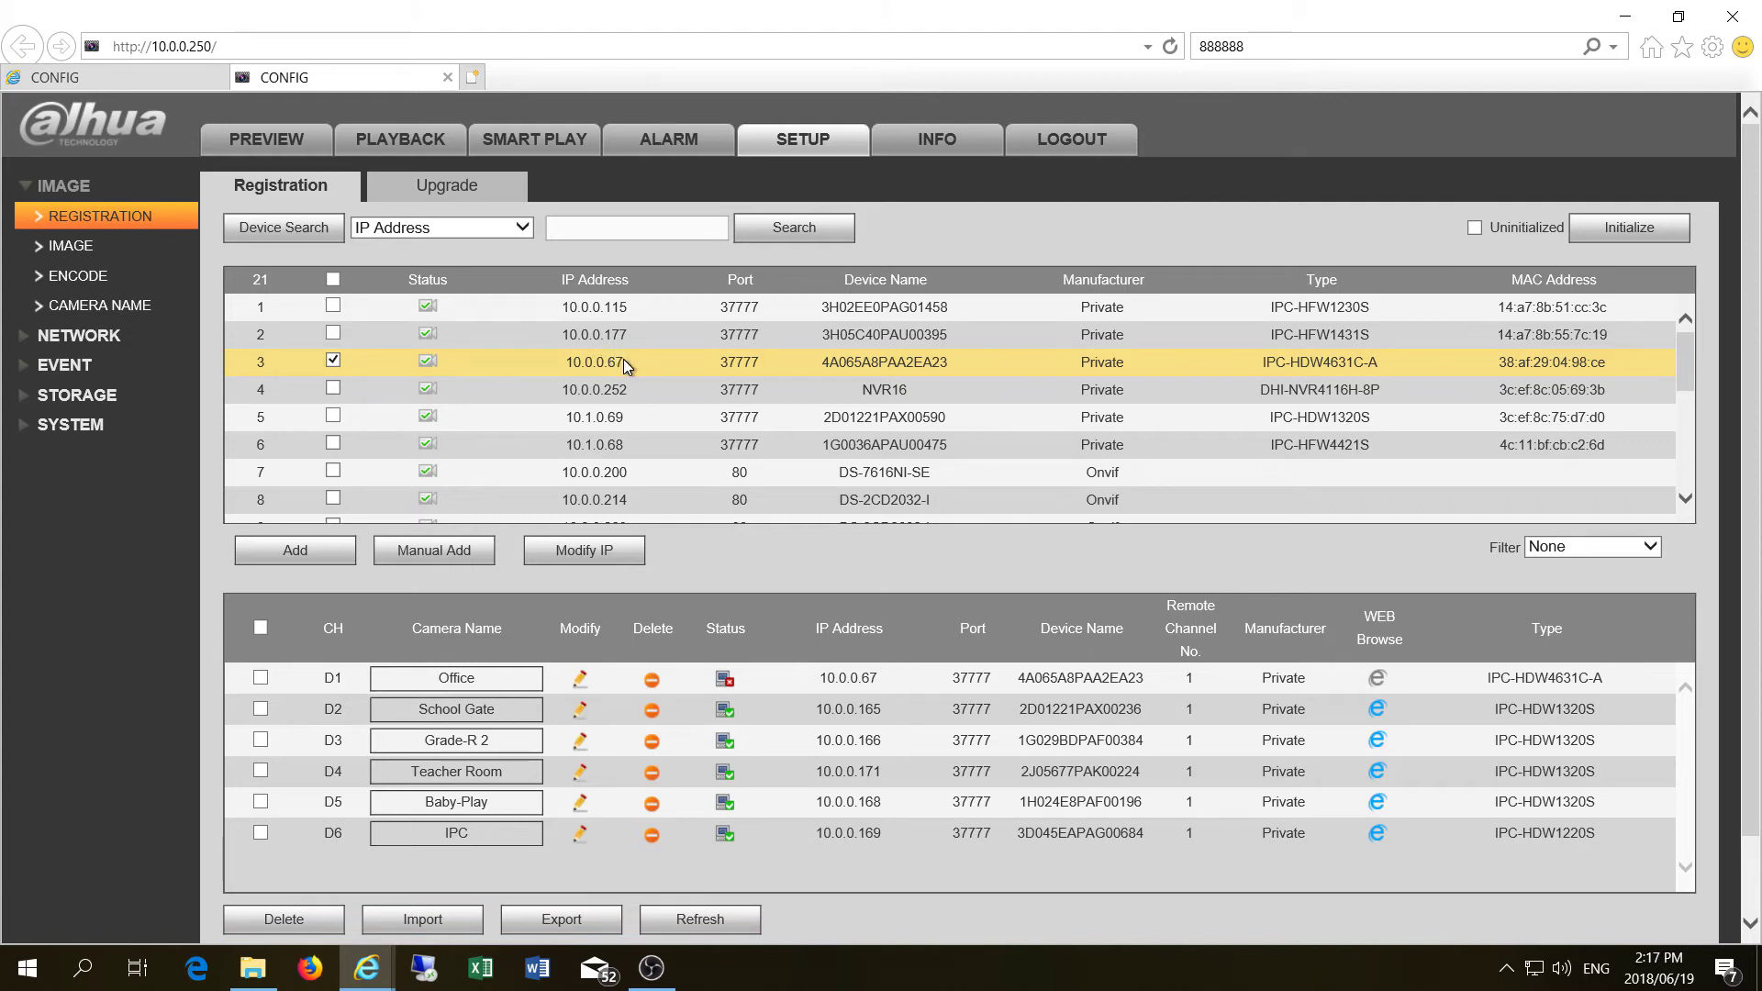
{"action": "left_click", "coordinate": [277, 549]}
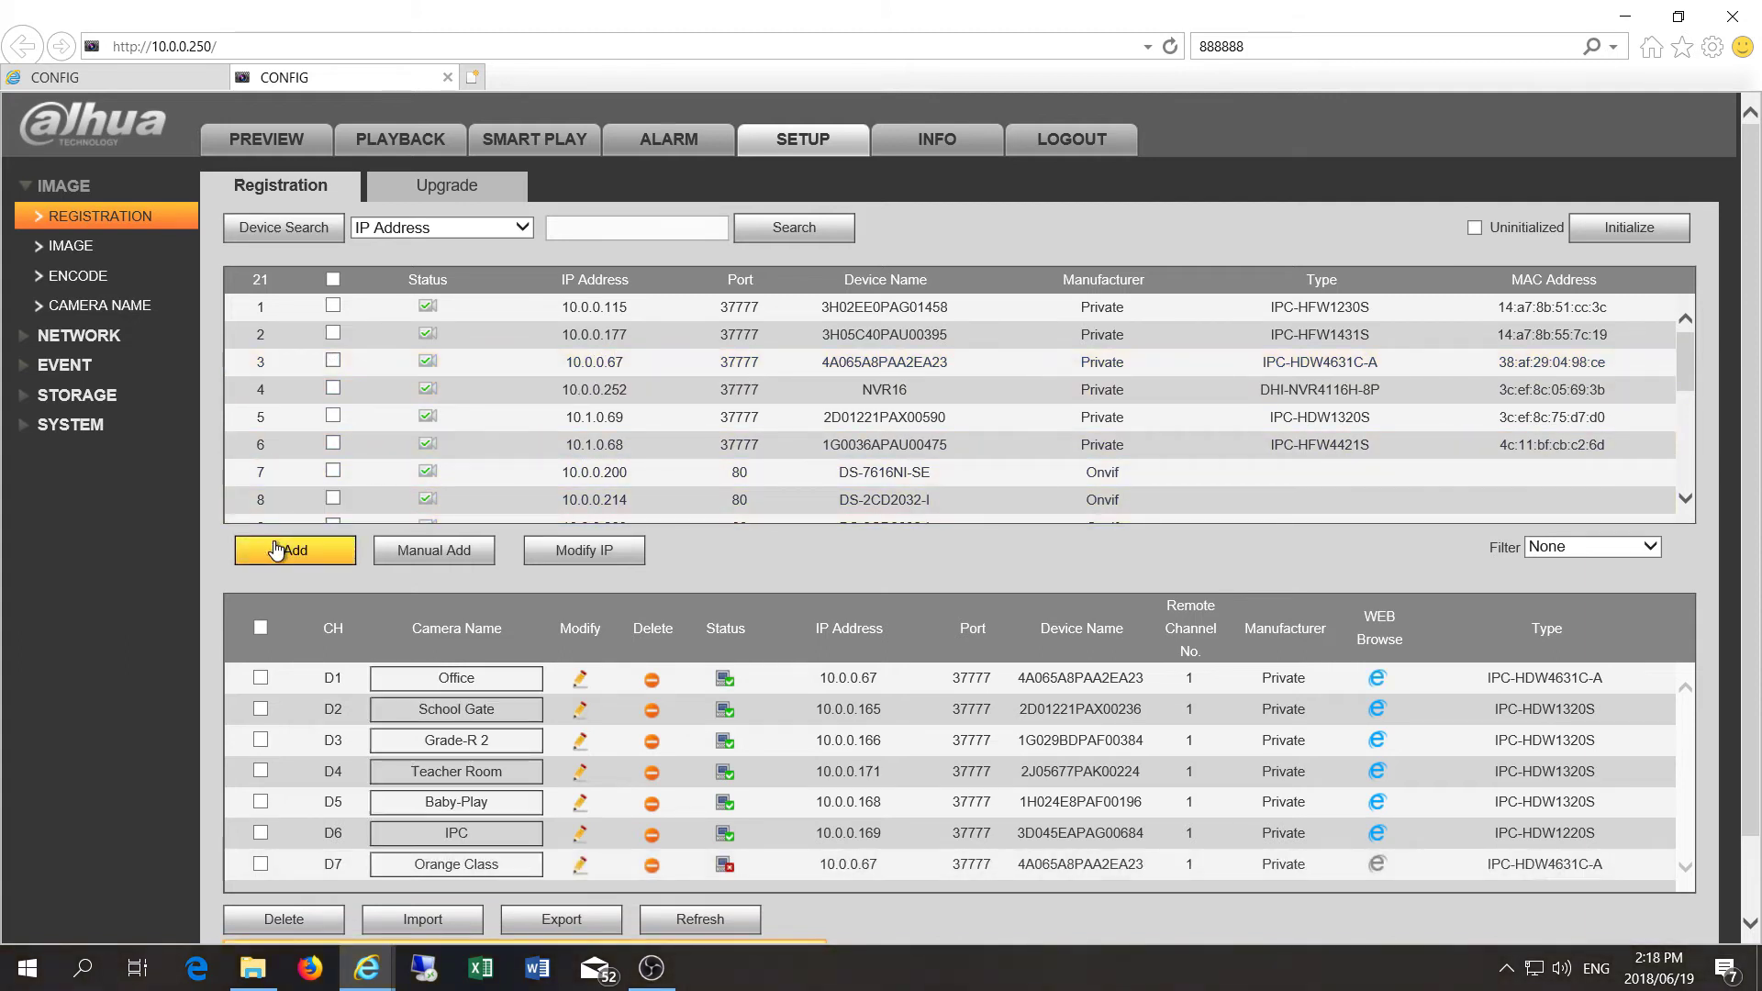
{"action": "scroll", "coordinate": [404, 766], "scroll_direction": "down", "scroll_amount": 1}
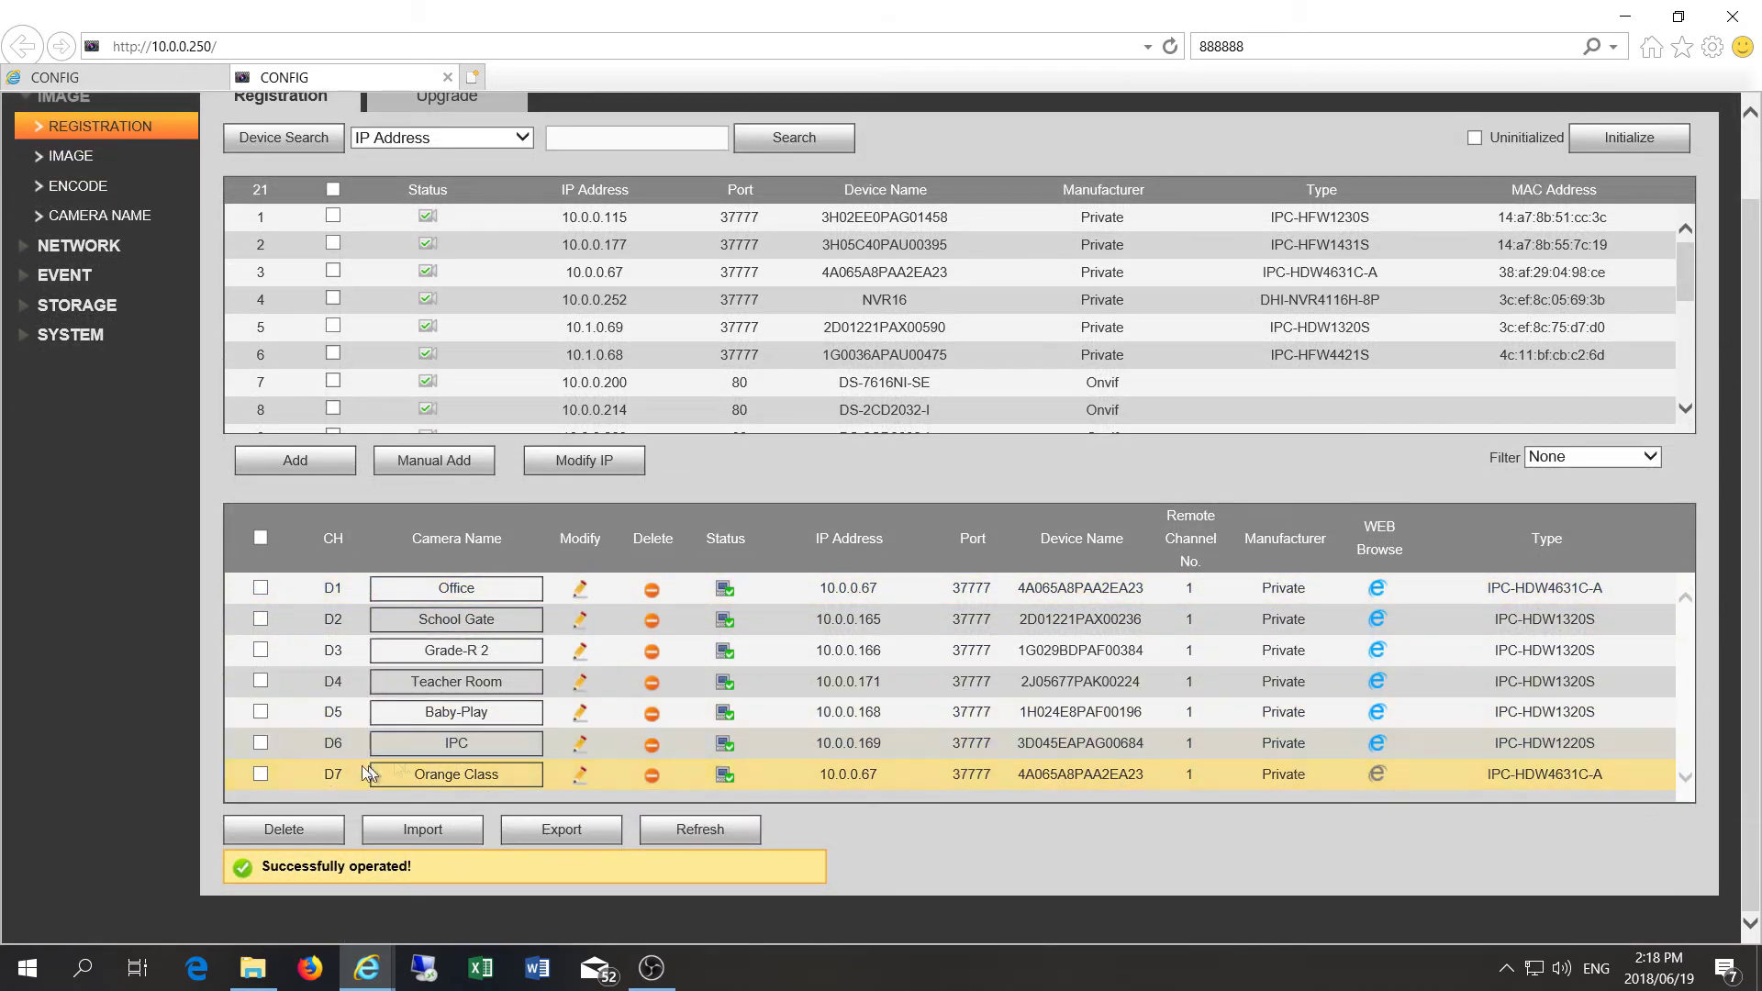
{"action": "left_click", "coordinate": [261, 773]}
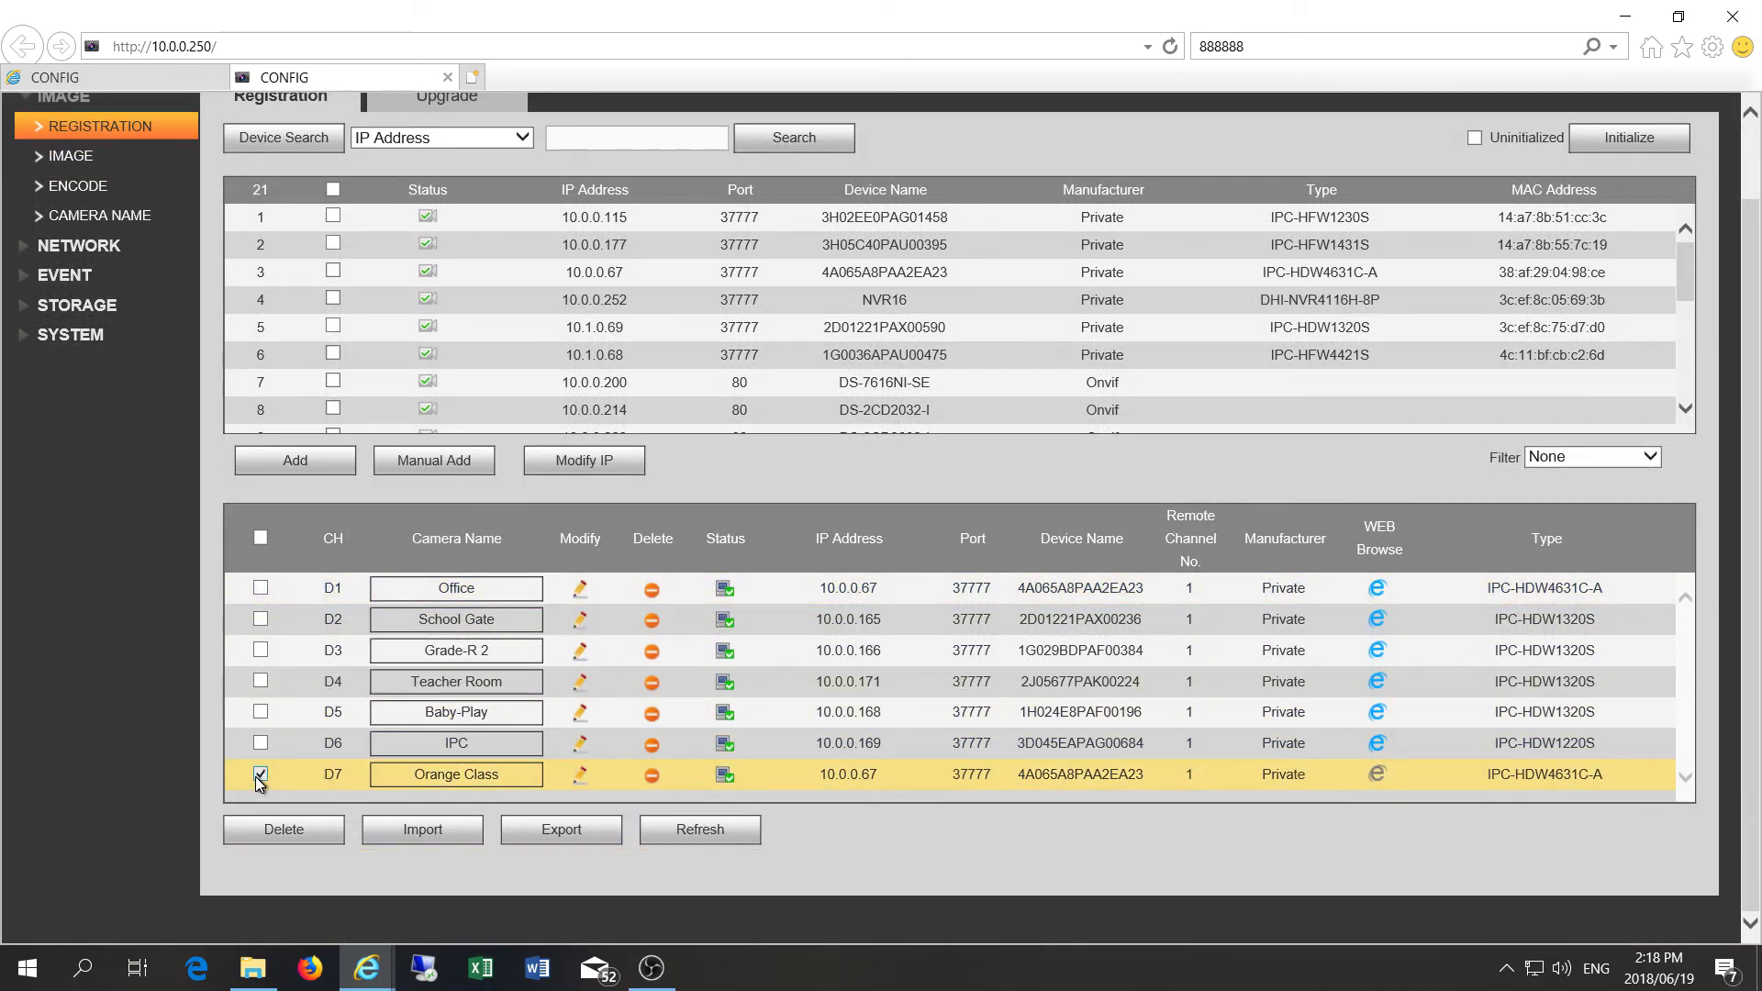
{"action": "left_click", "coordinate": [308, 834]}
{"action": "left_click", "coordinate": [261, 589]}
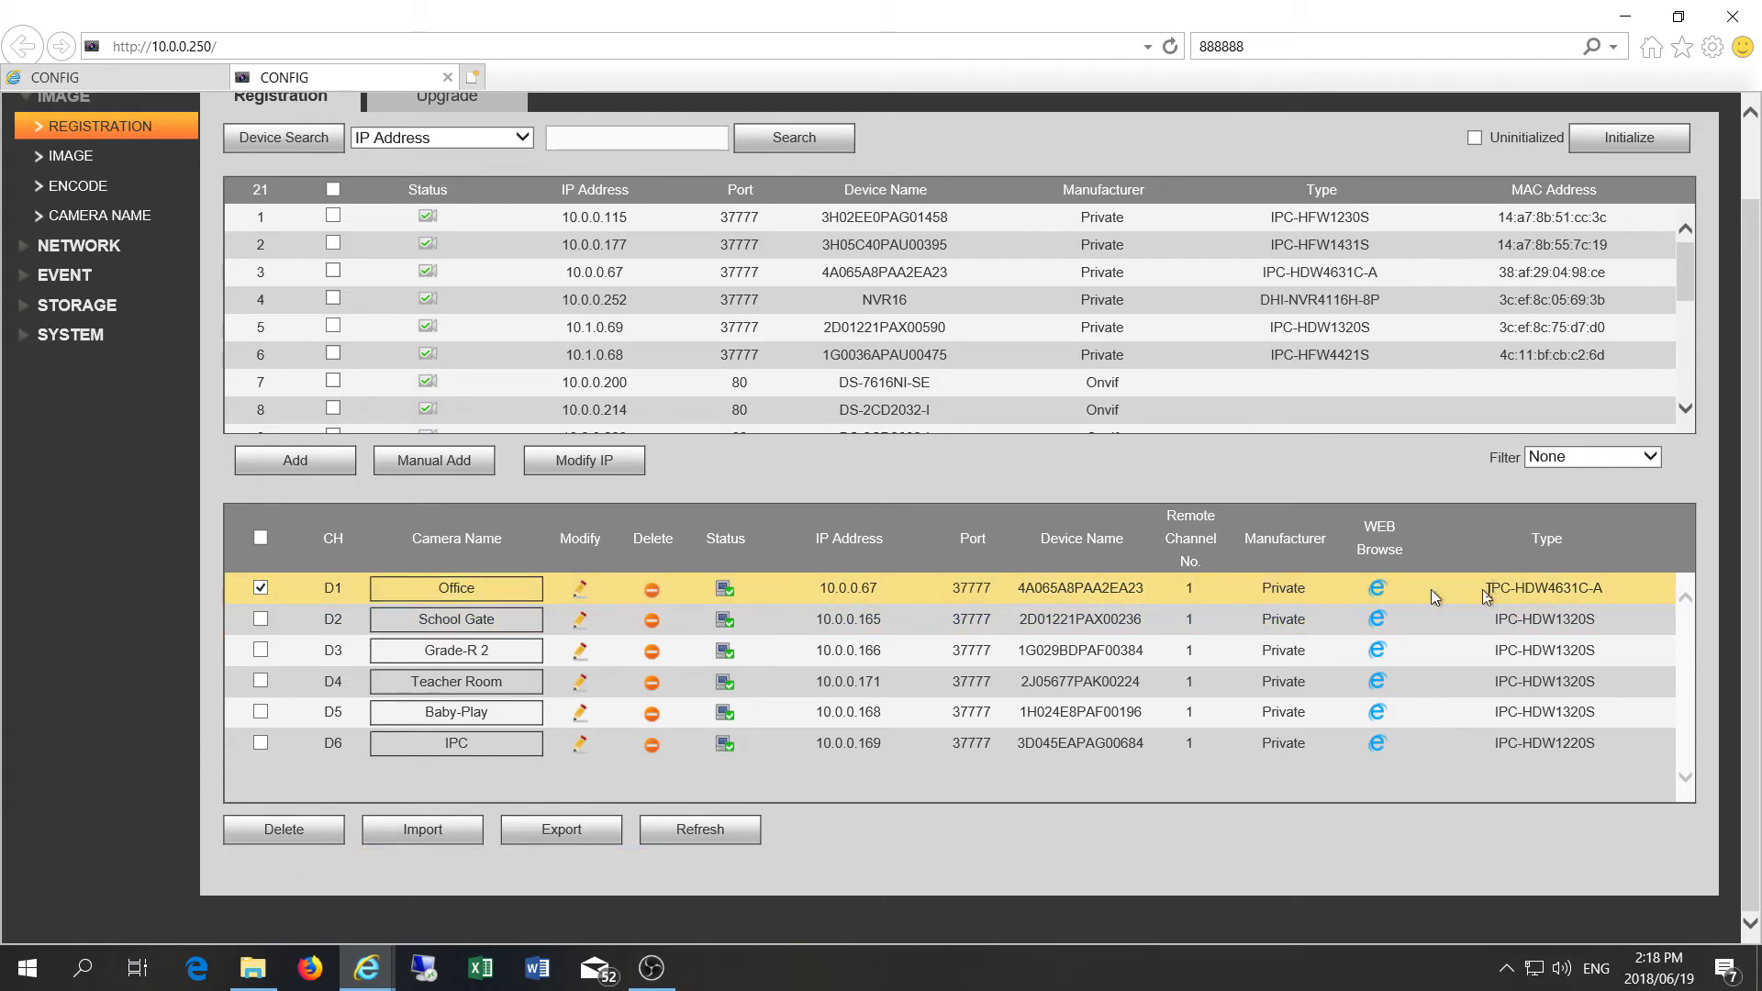
{"action": "left_click_drag", "start_coordinate": [1615, 596], "coordinate": [1560, 599]}
{"action": "left_click", "coordinate": [260, 589]}
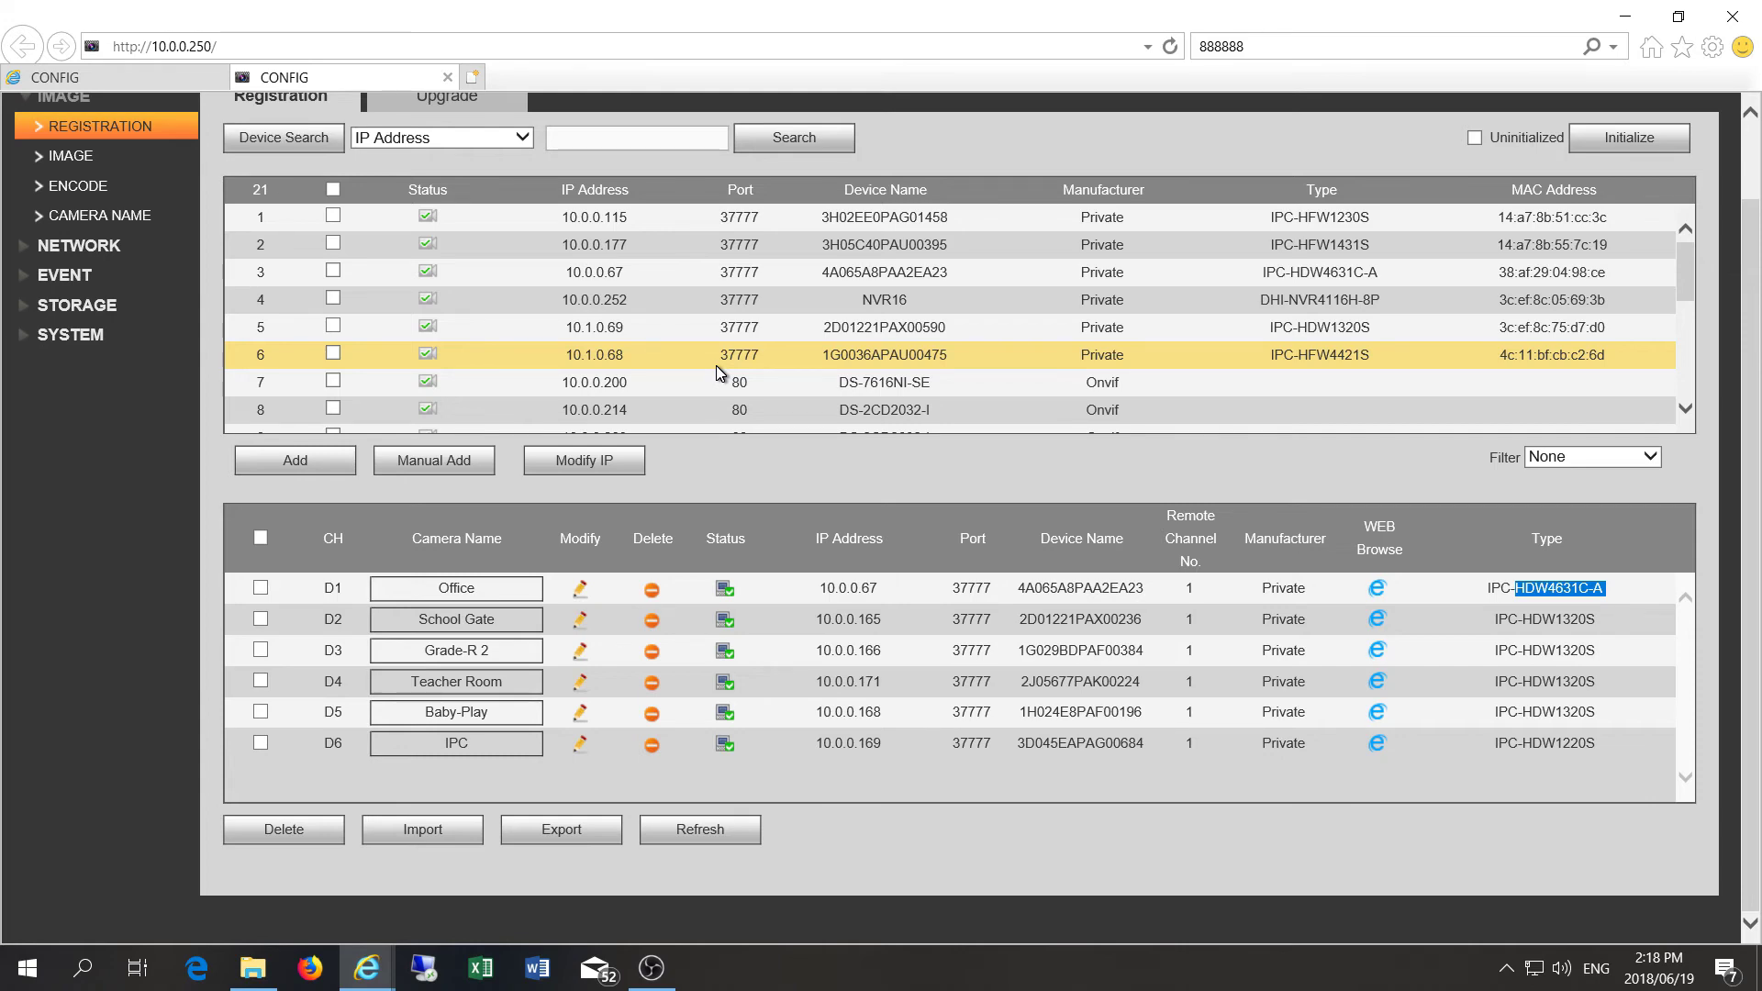
{"action": "scroll", "coordinate": [661, 330], "scroll_direction": "up", "scroll_amount": 2}
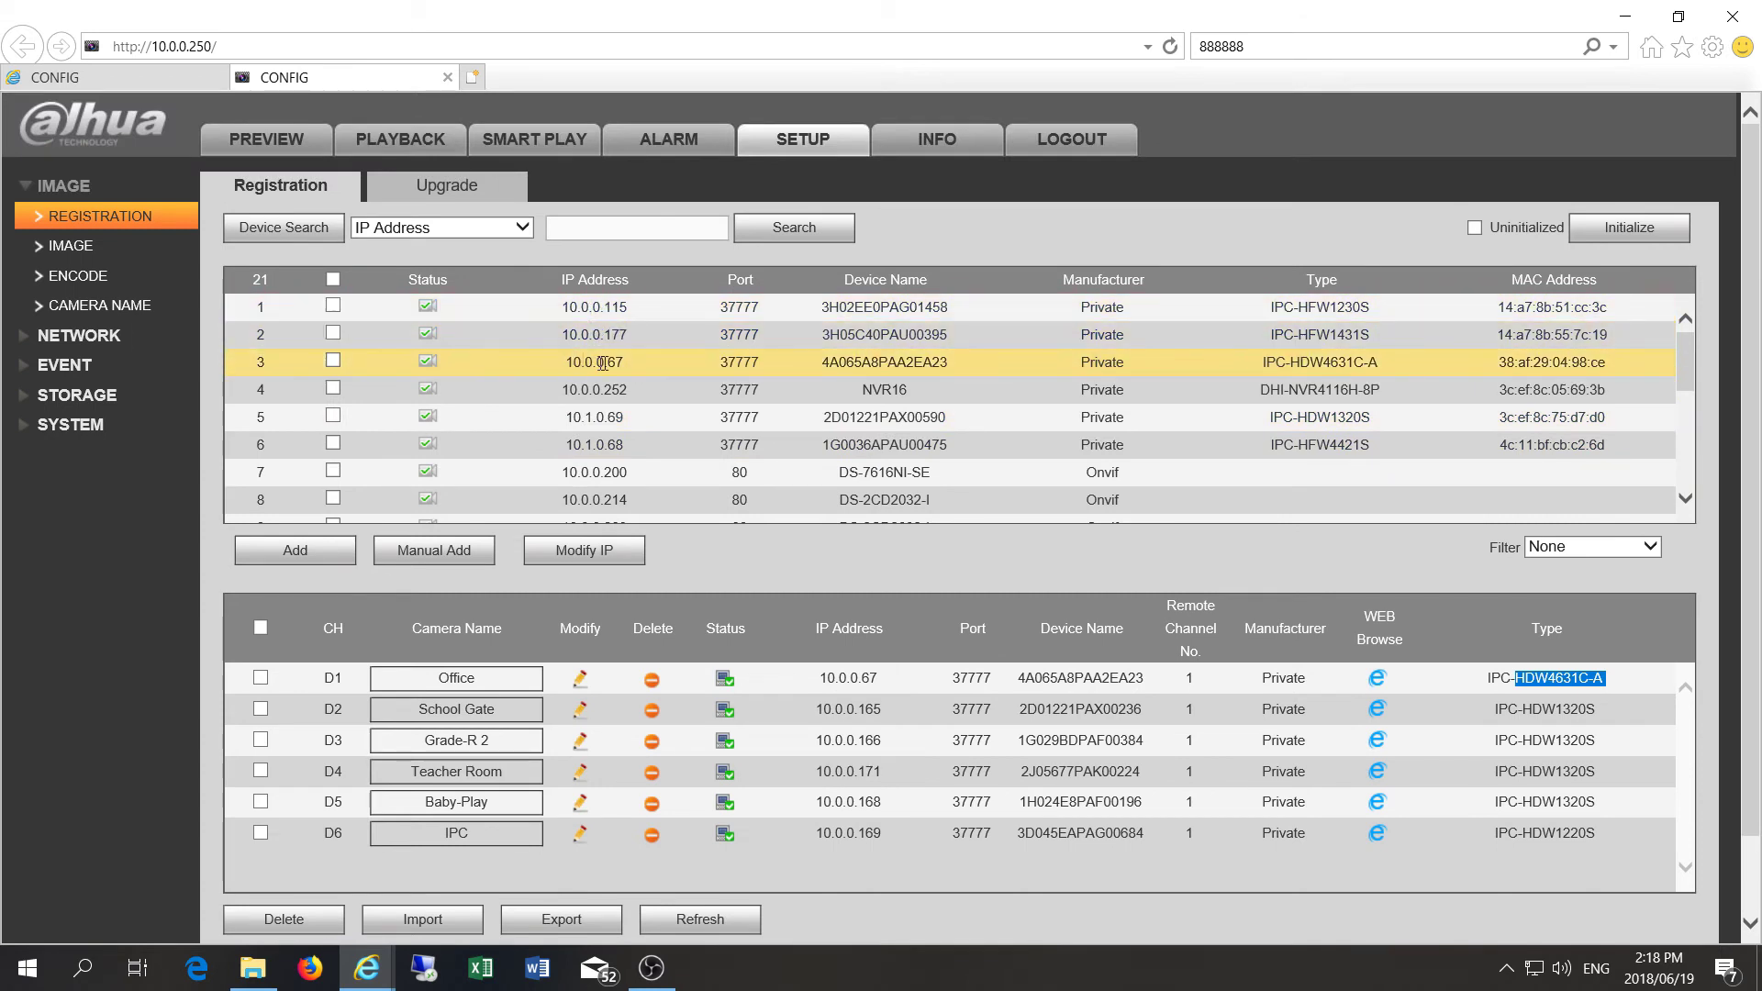
{"action": "scroll", "coordinate": [587, 386], "scroll_direction": "down", "scroll_amount": 2}
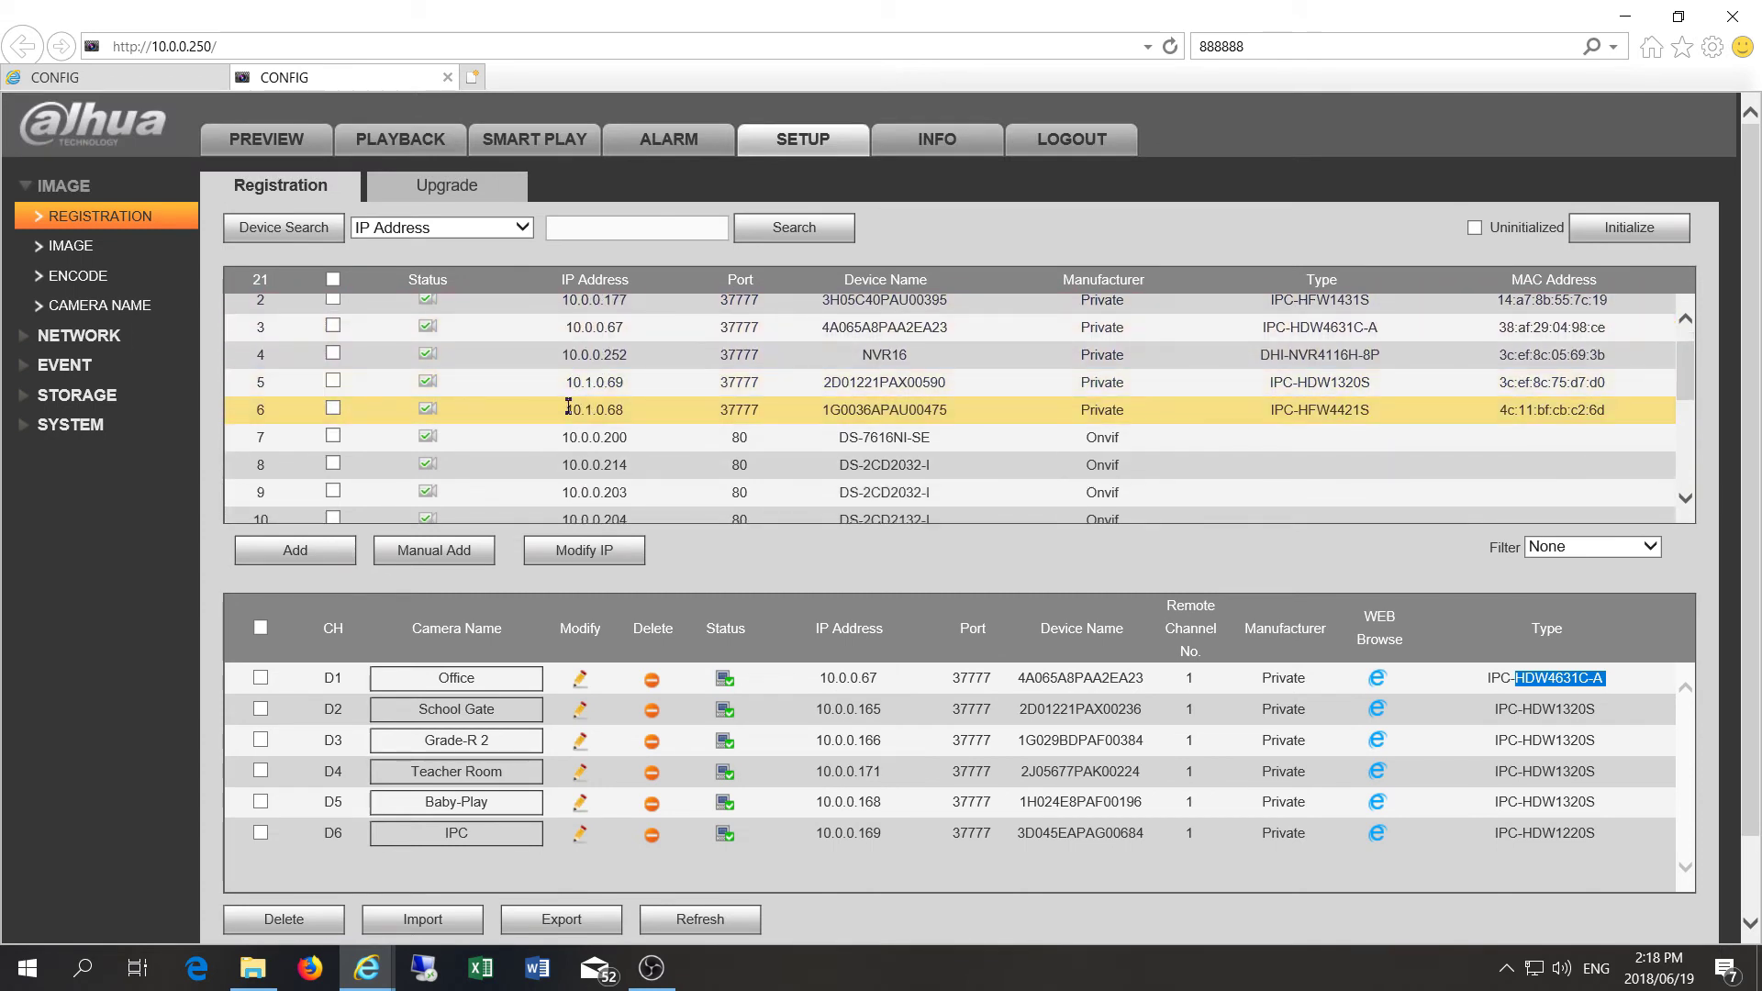
{"action": "scroll", "coordinate": [578, 440], "scroll_direction": "down", "scroll_amount": 6}
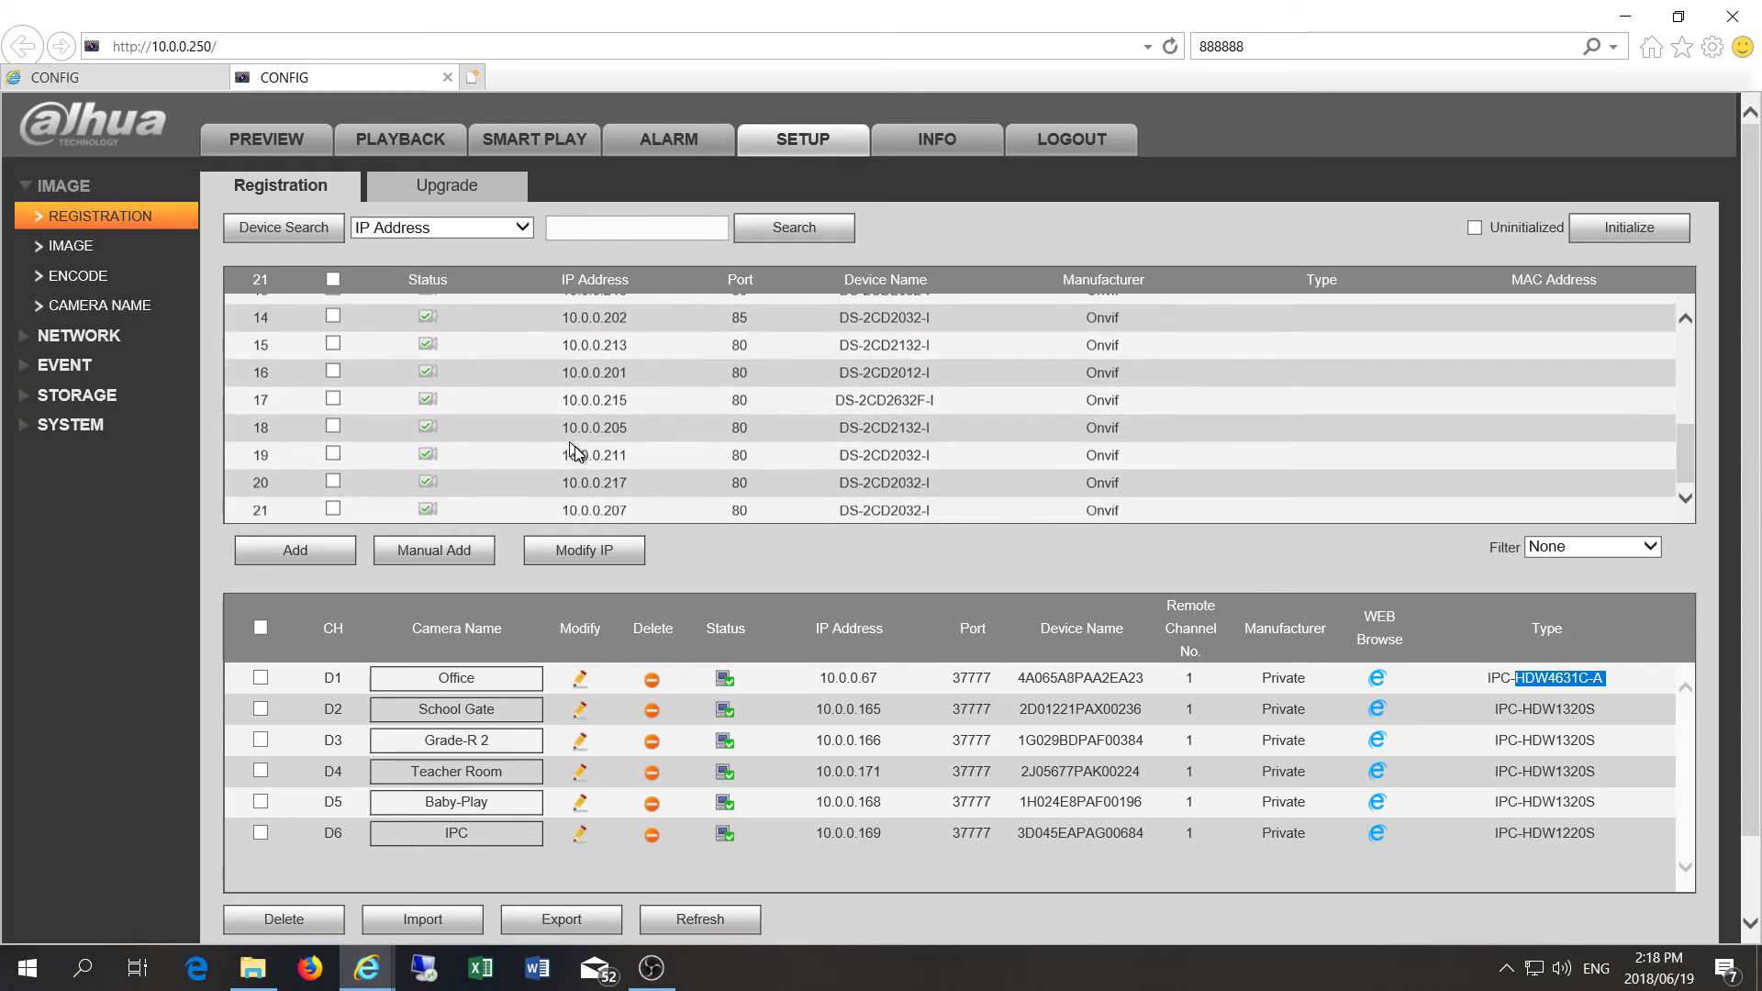
{"action": "scroll", "coordinate": [586, 390], "scroll_direction": "up", "scroll_amount": 6}
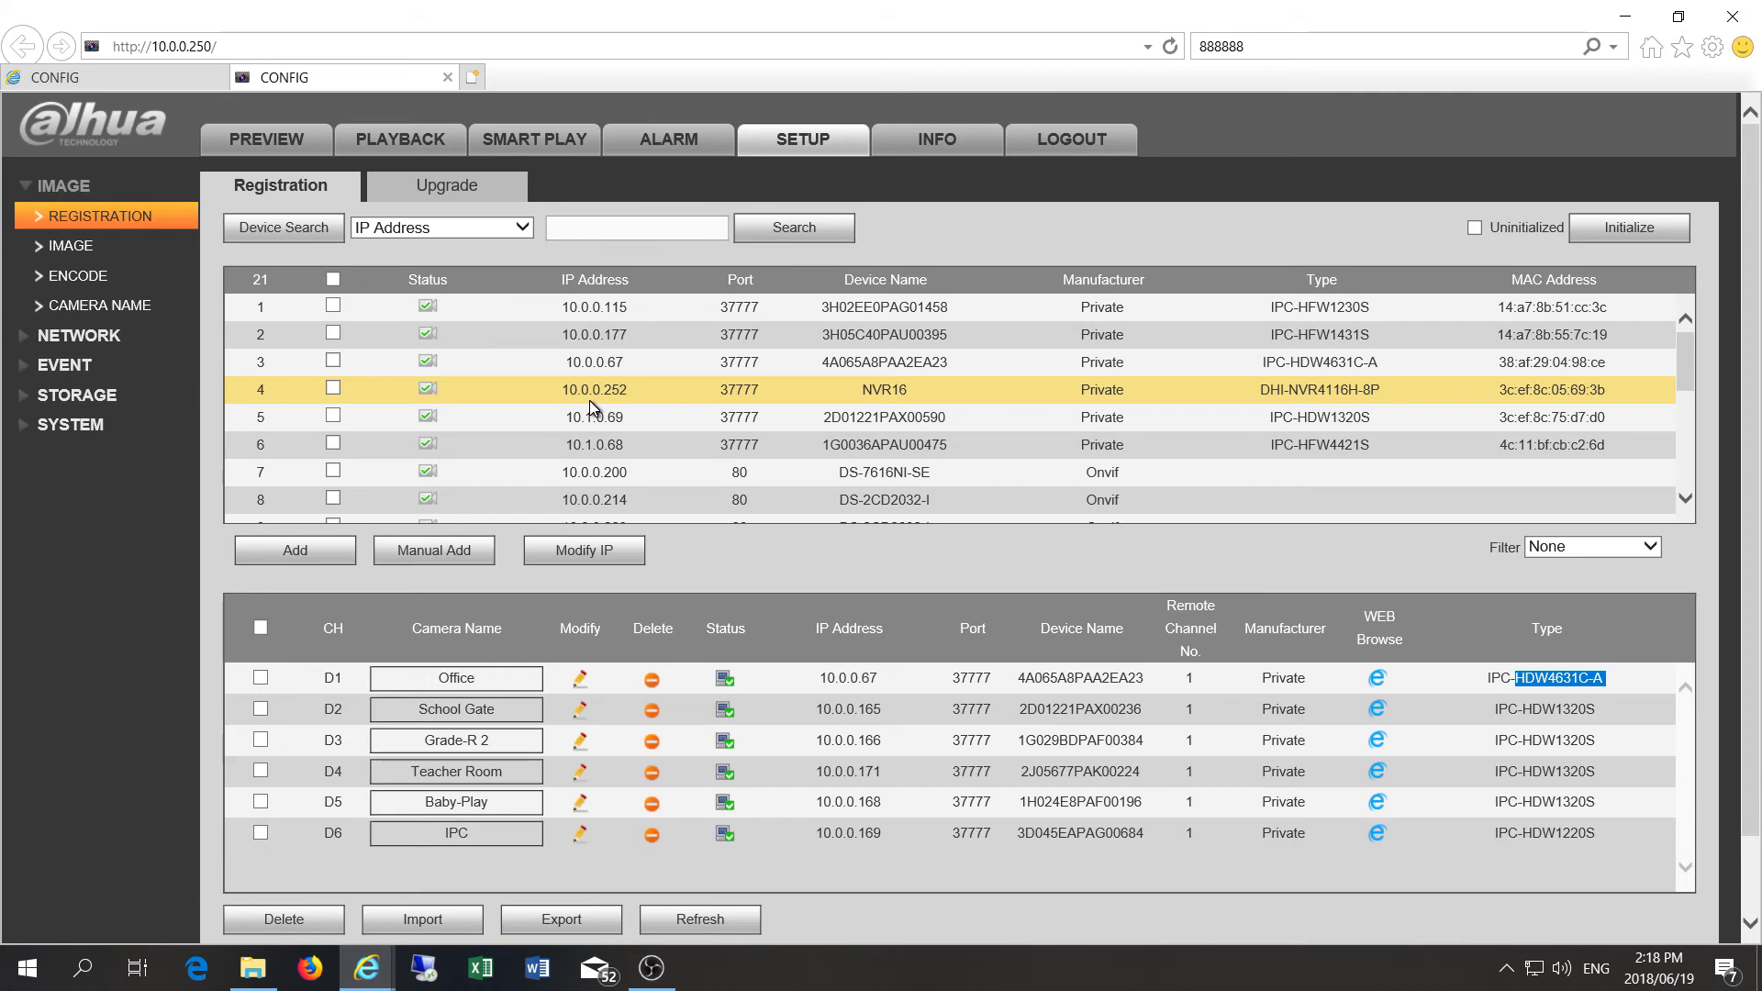
{"action": "left_click", "coordinate": [124, 79]}
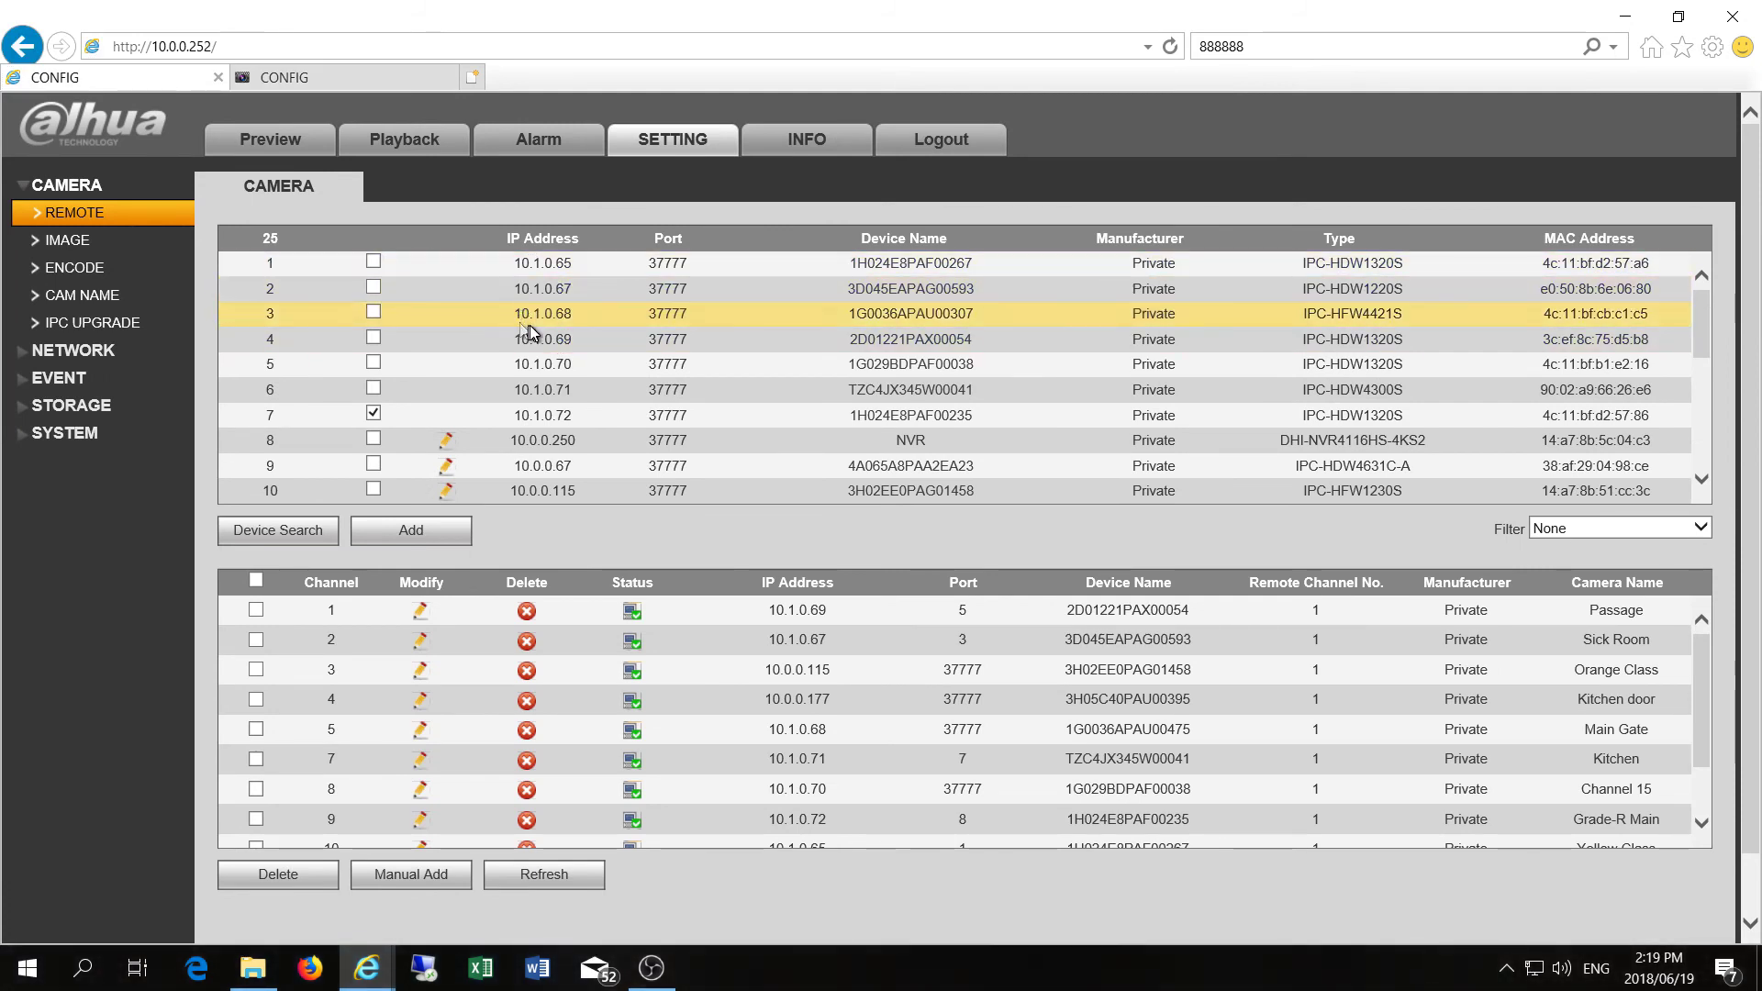
{"action": "scroll", "coordinate": [803, 697], "scroll_direction": "down", "scroll_amount": 1}
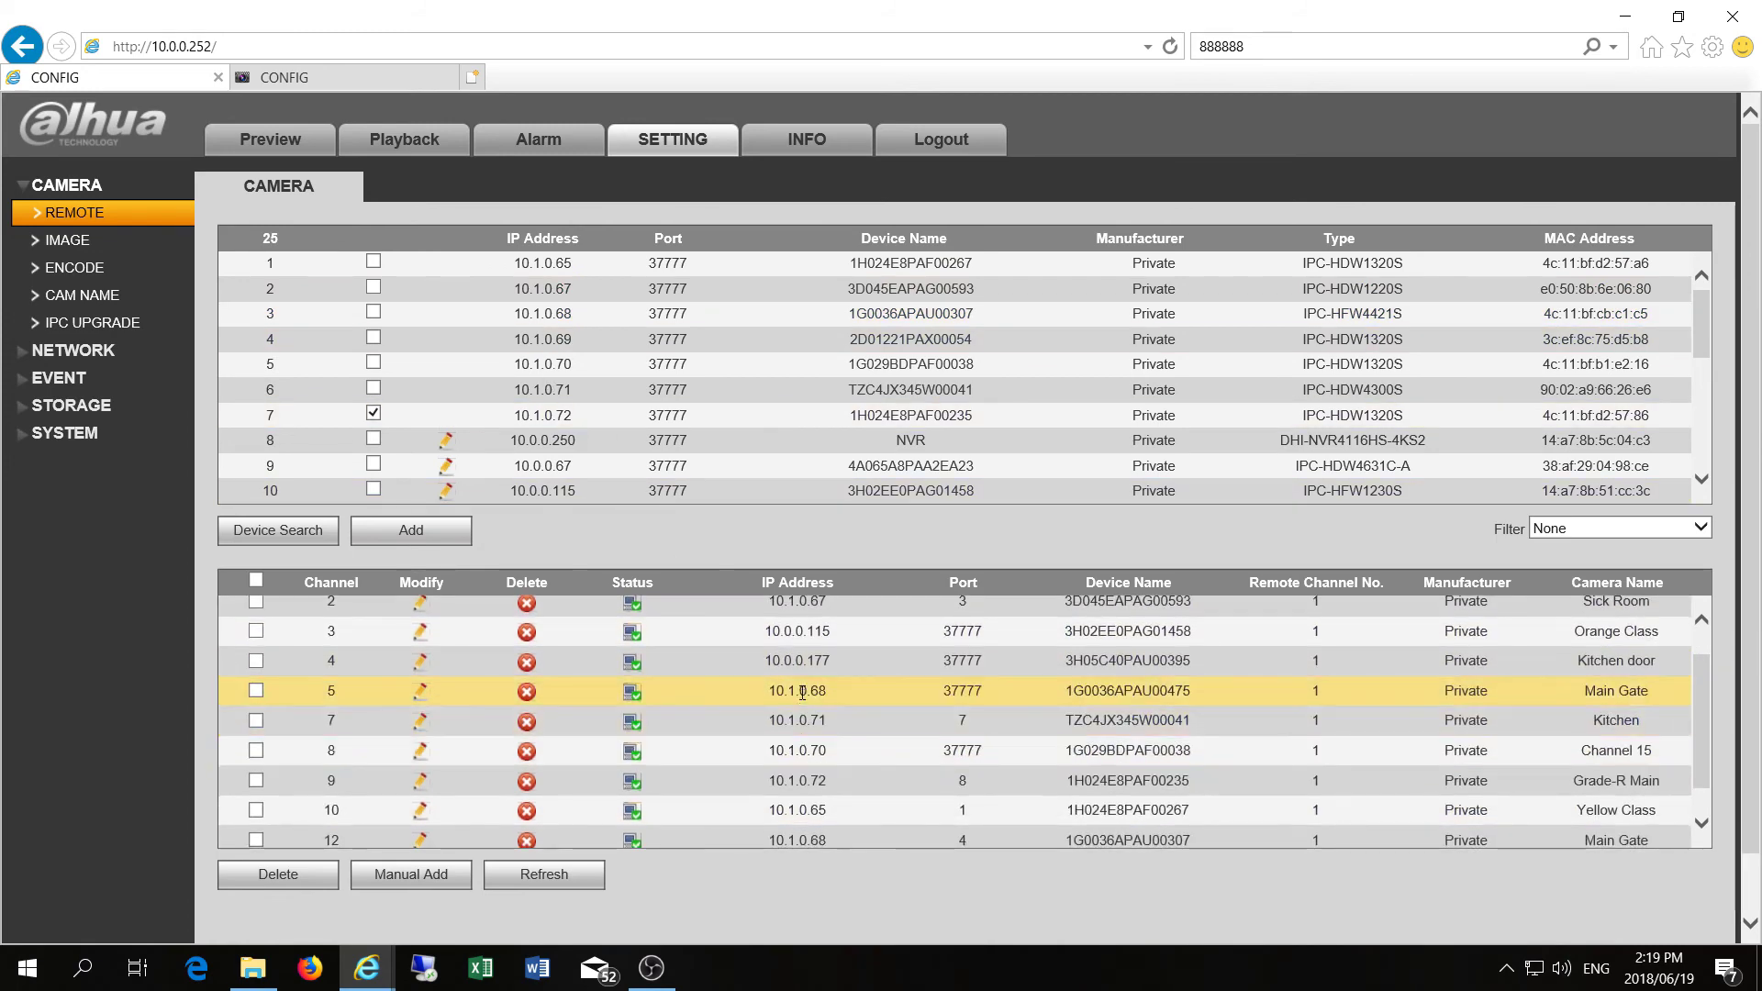
{"action": "scroll", "coordinate": [817, 754], "scroll_direction": "up", "scroll_amount": 1}
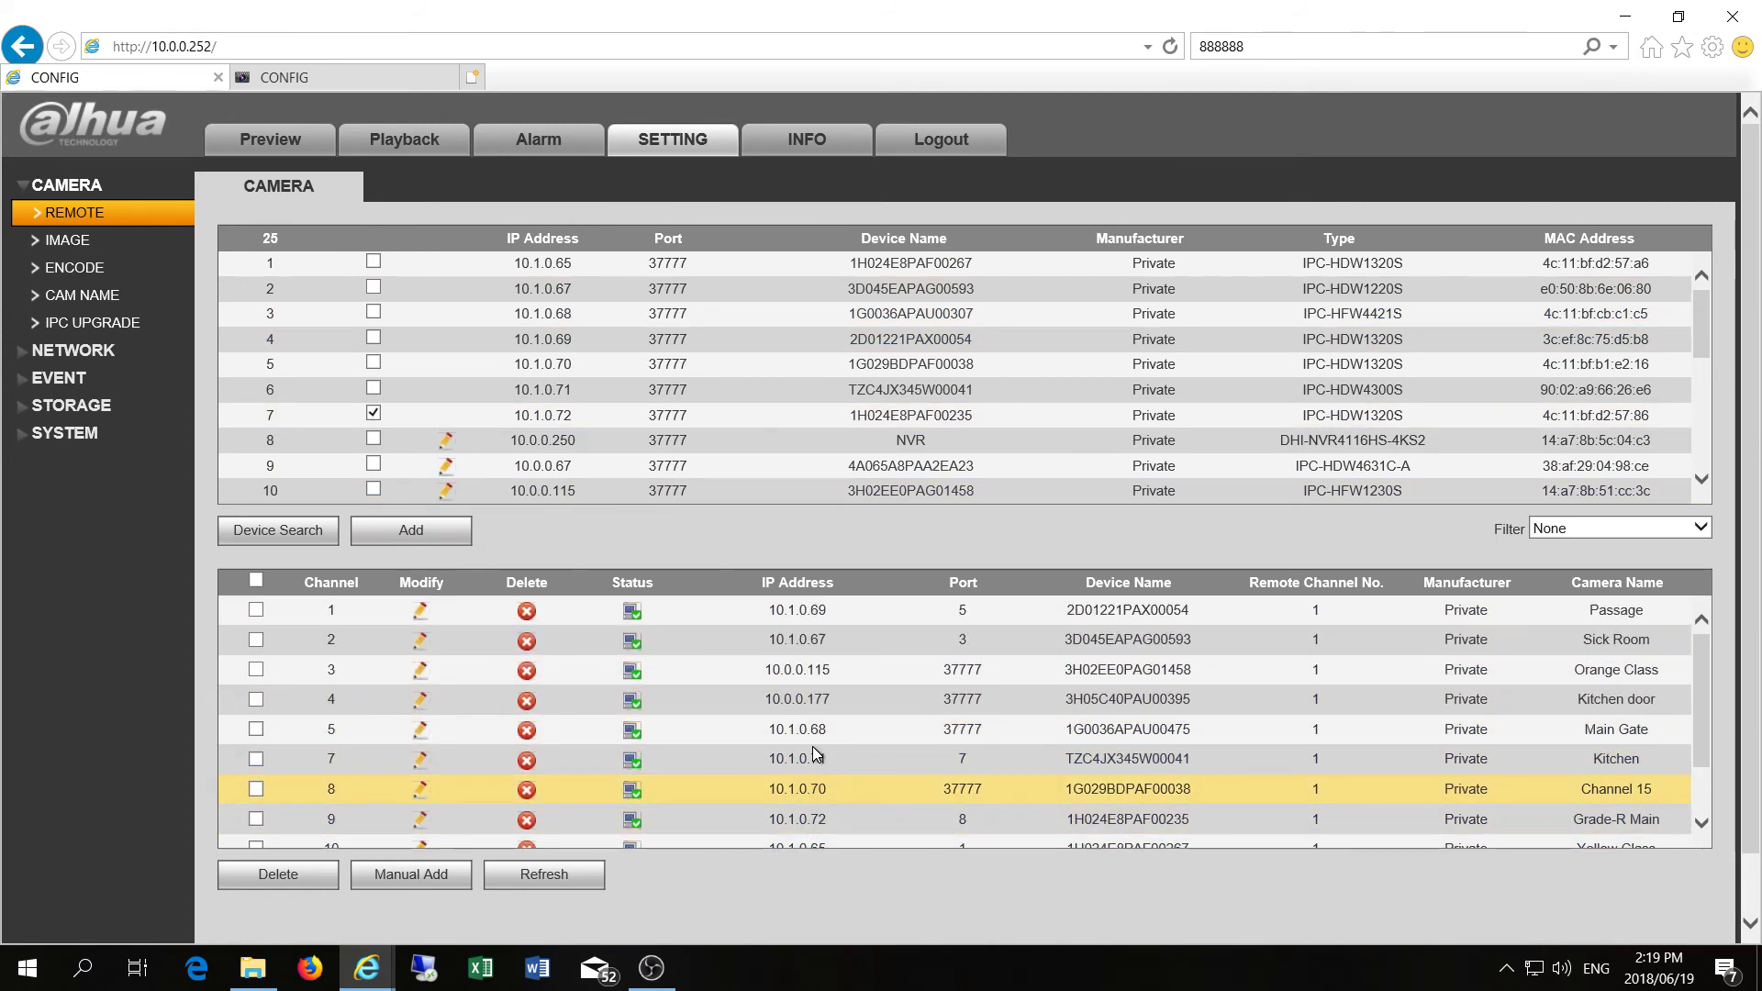
{"action": "left_click", "coordinate": [365, 77]}
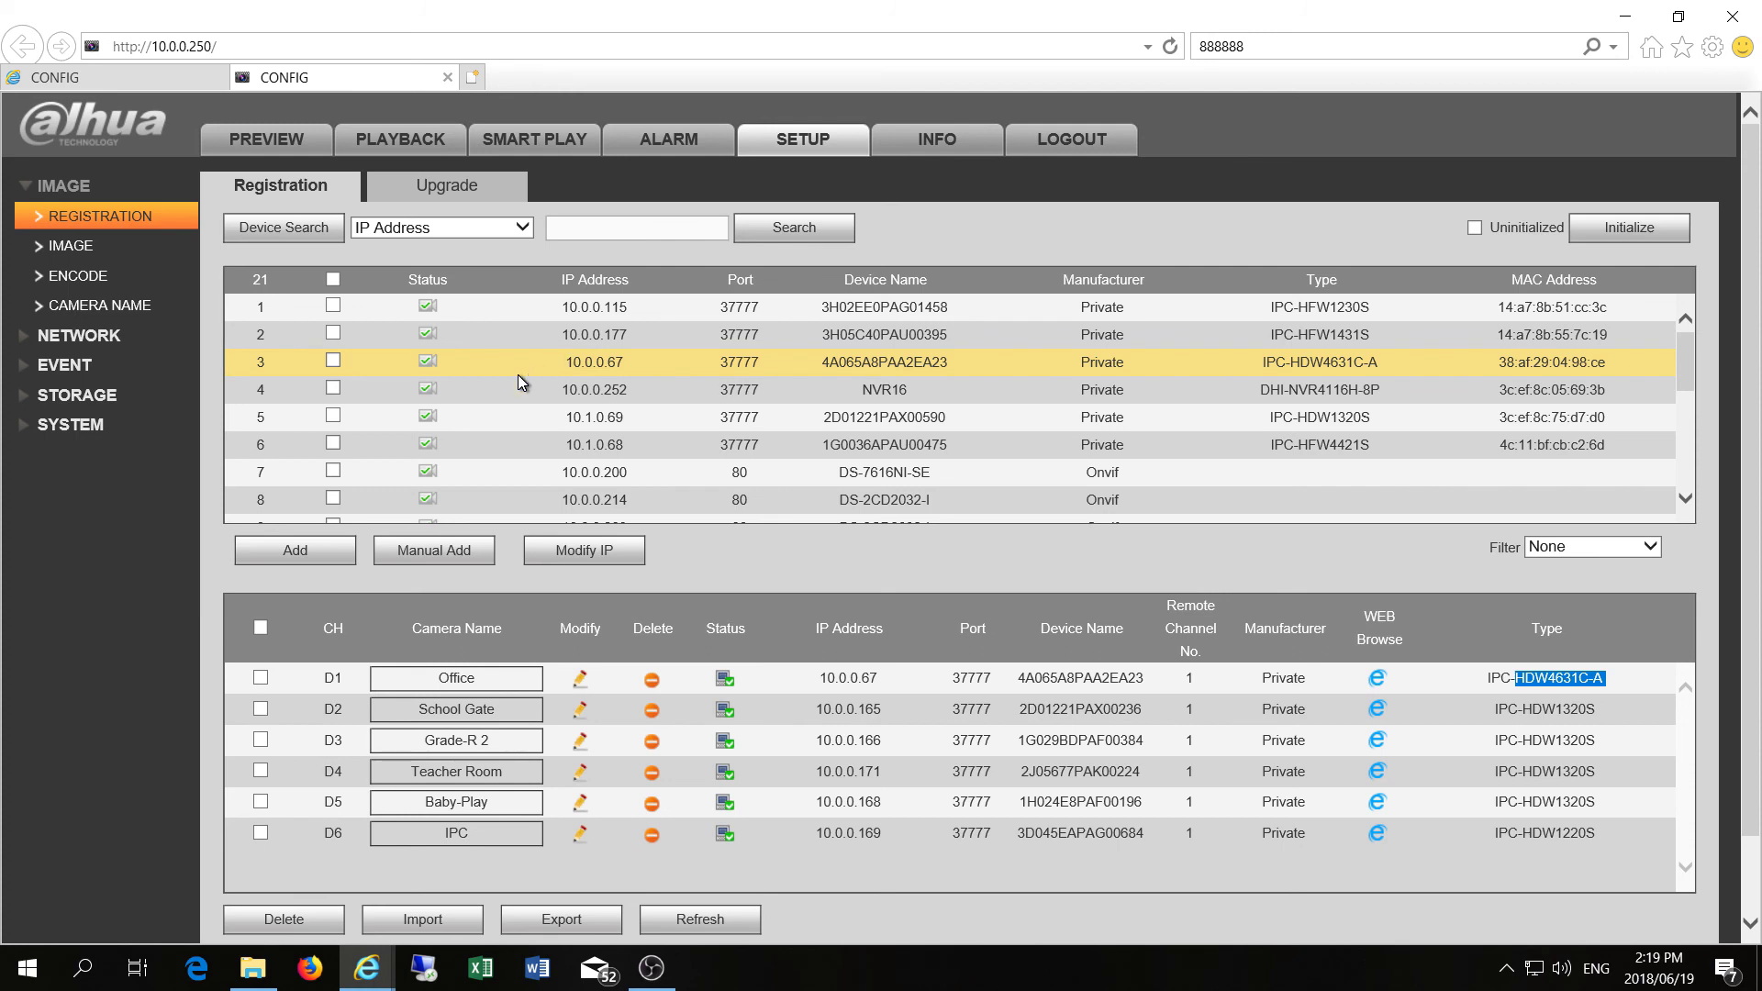
Check the camera at 10.1.0.69 and open Modify IP with its login password
{"action": "left_click", "coordinate": [511, 411]}
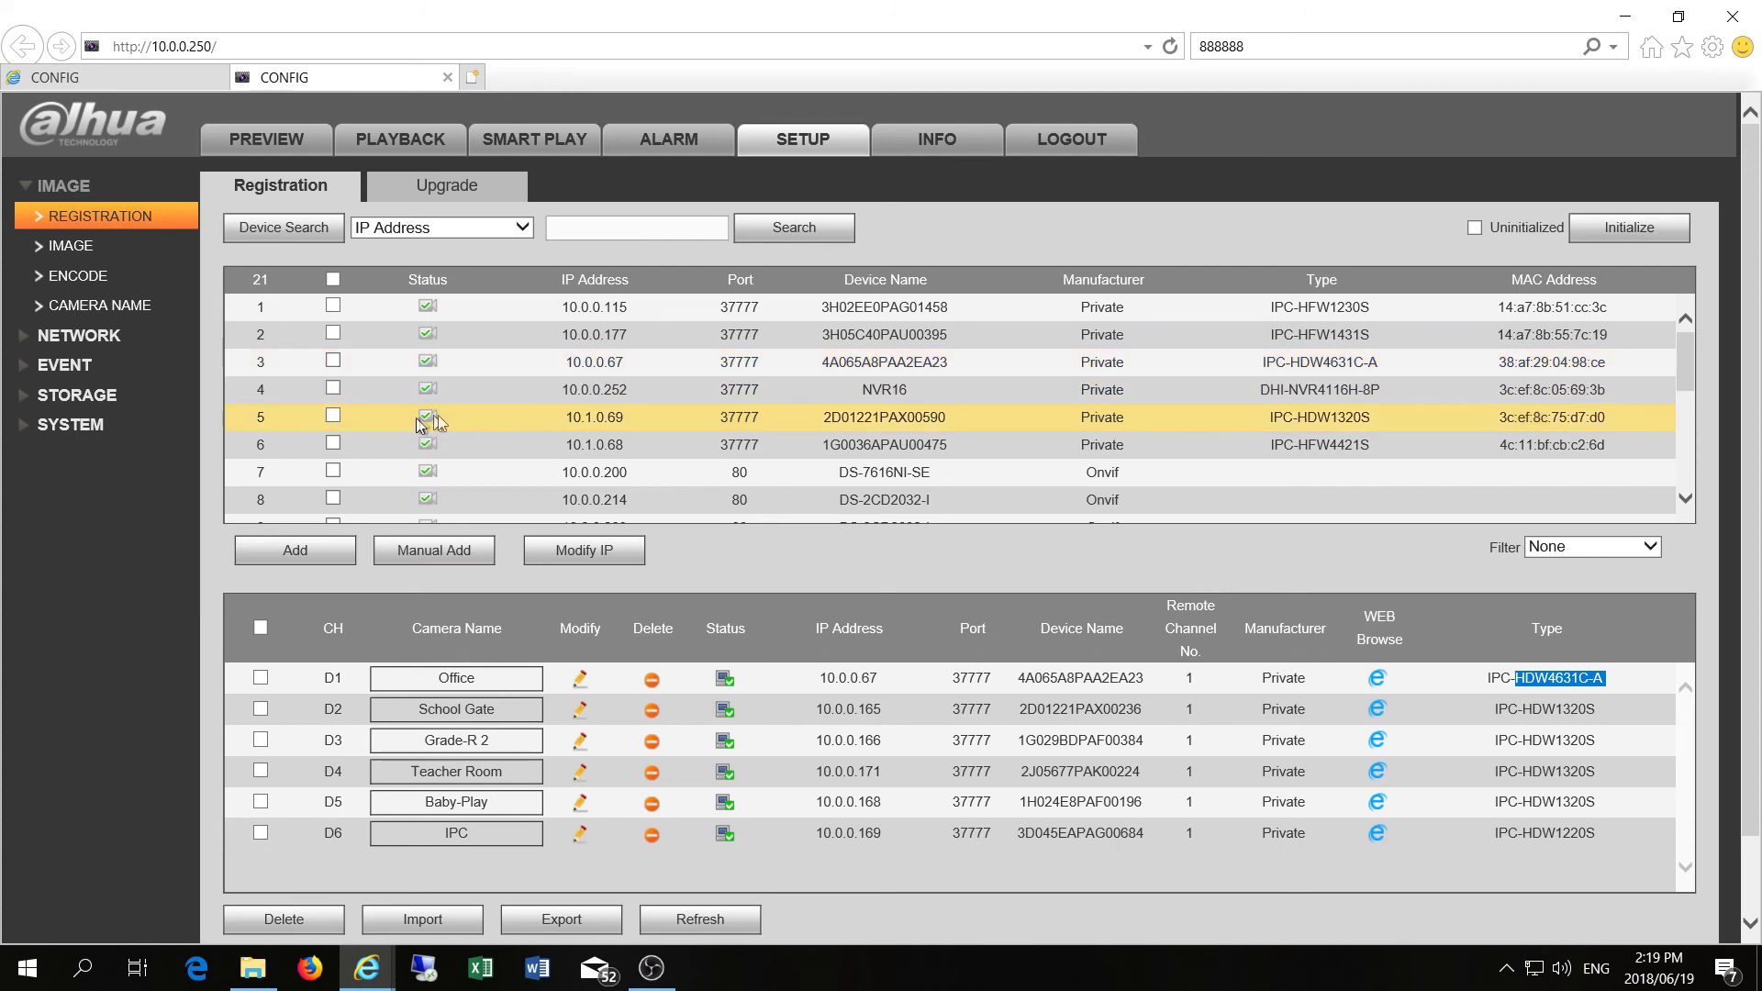
{"action": "left_click", "coordinate": [334, 417]}
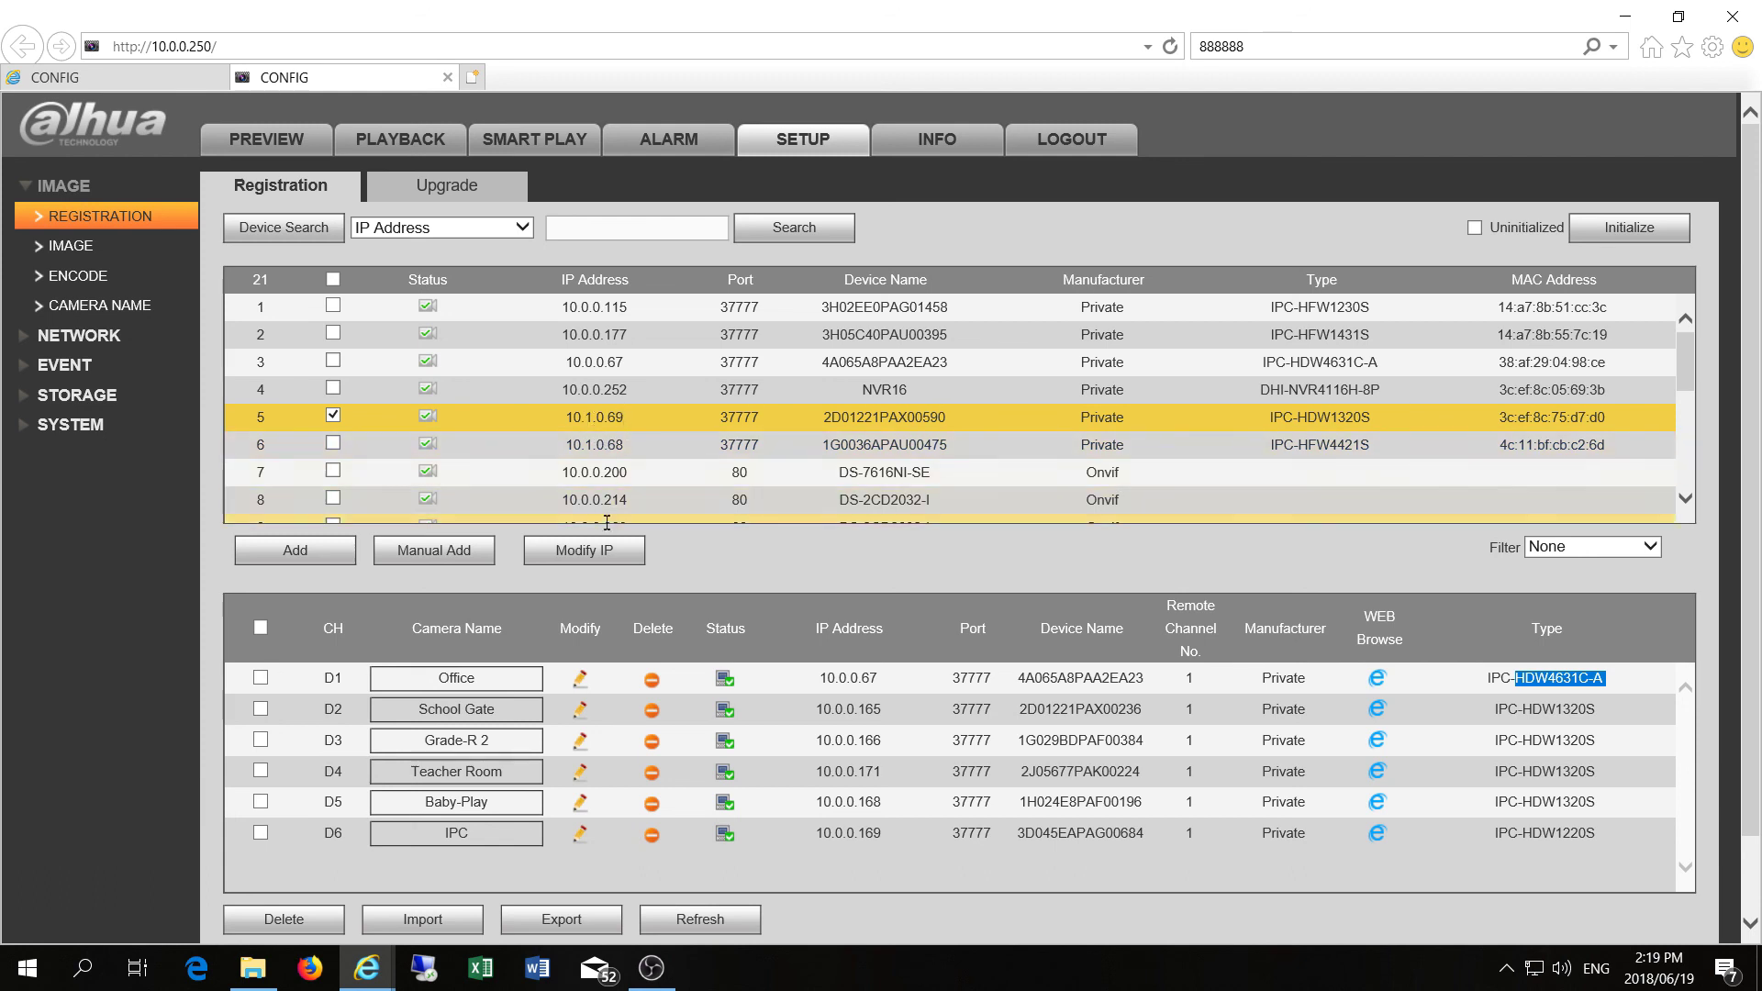
{"action": "left_click", "coordinate": [585, 551]}
{"action": "left_click", "coordinate": [654, 423]}
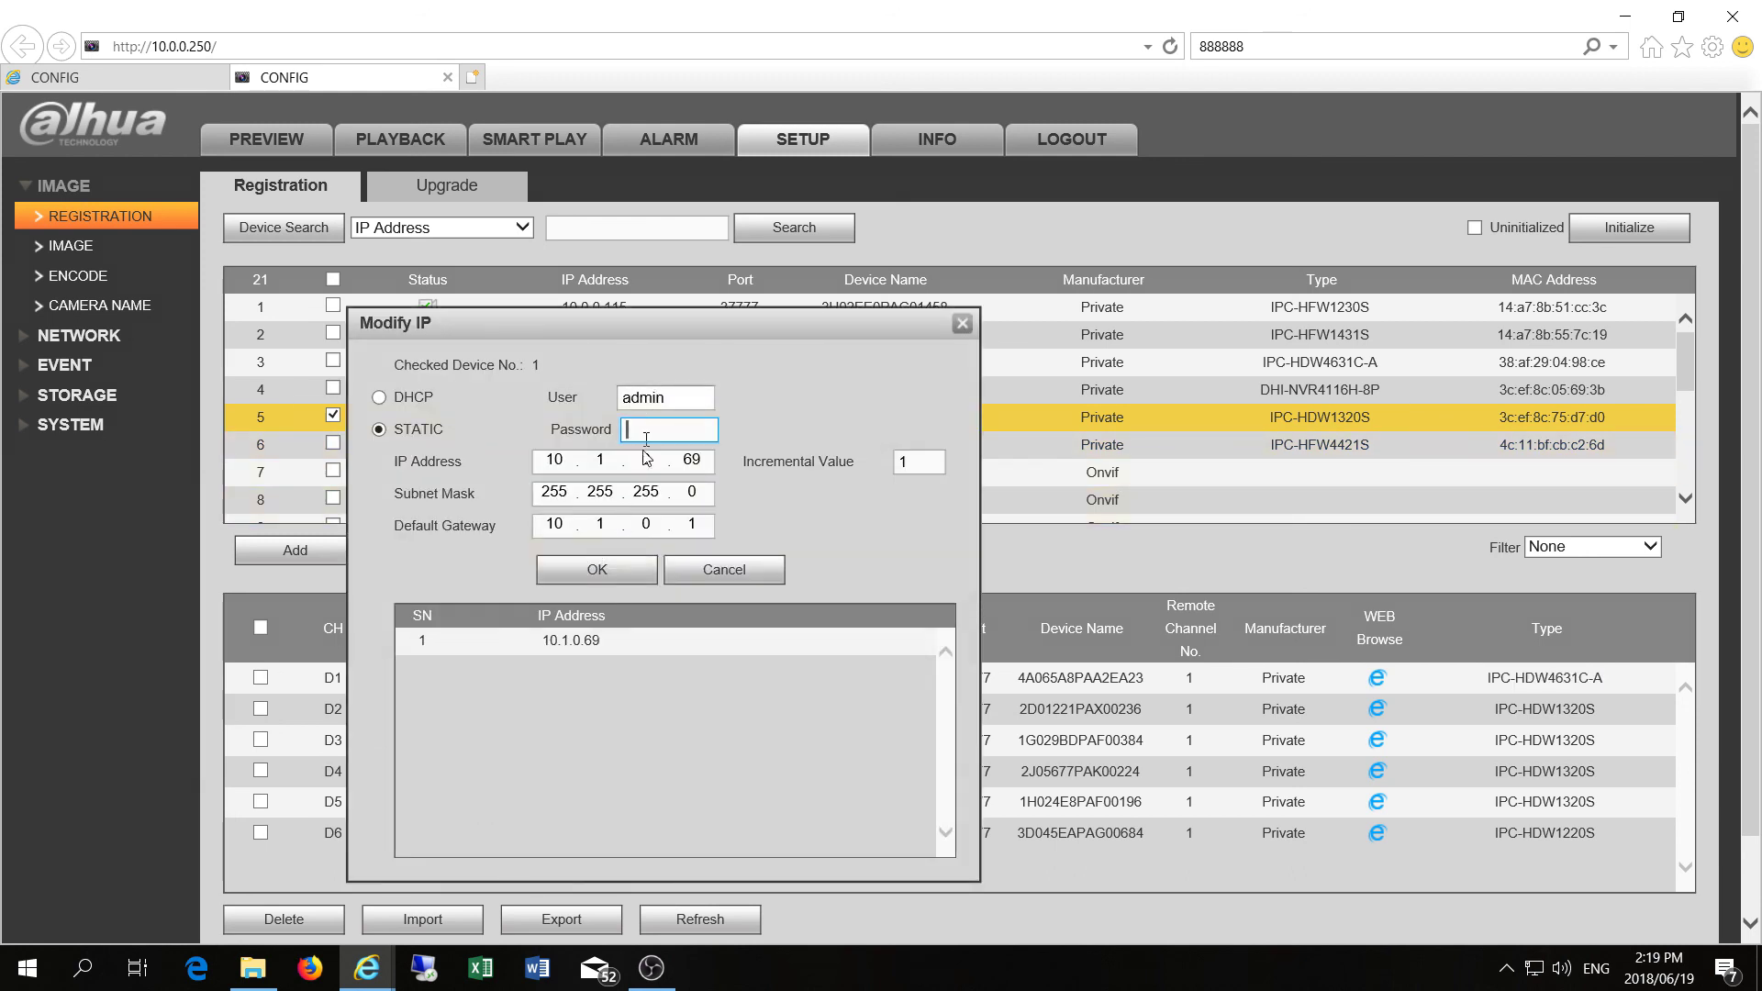
Set the second octet of its IP and gateway to 0 and confirm
{"action": "left_click", "coordinate": [601, 459]}
{"action": "type", "text": "0"}
{"action": "left_click", "coordinate": [587, 534]}
{"action": "type", "text": "0"}
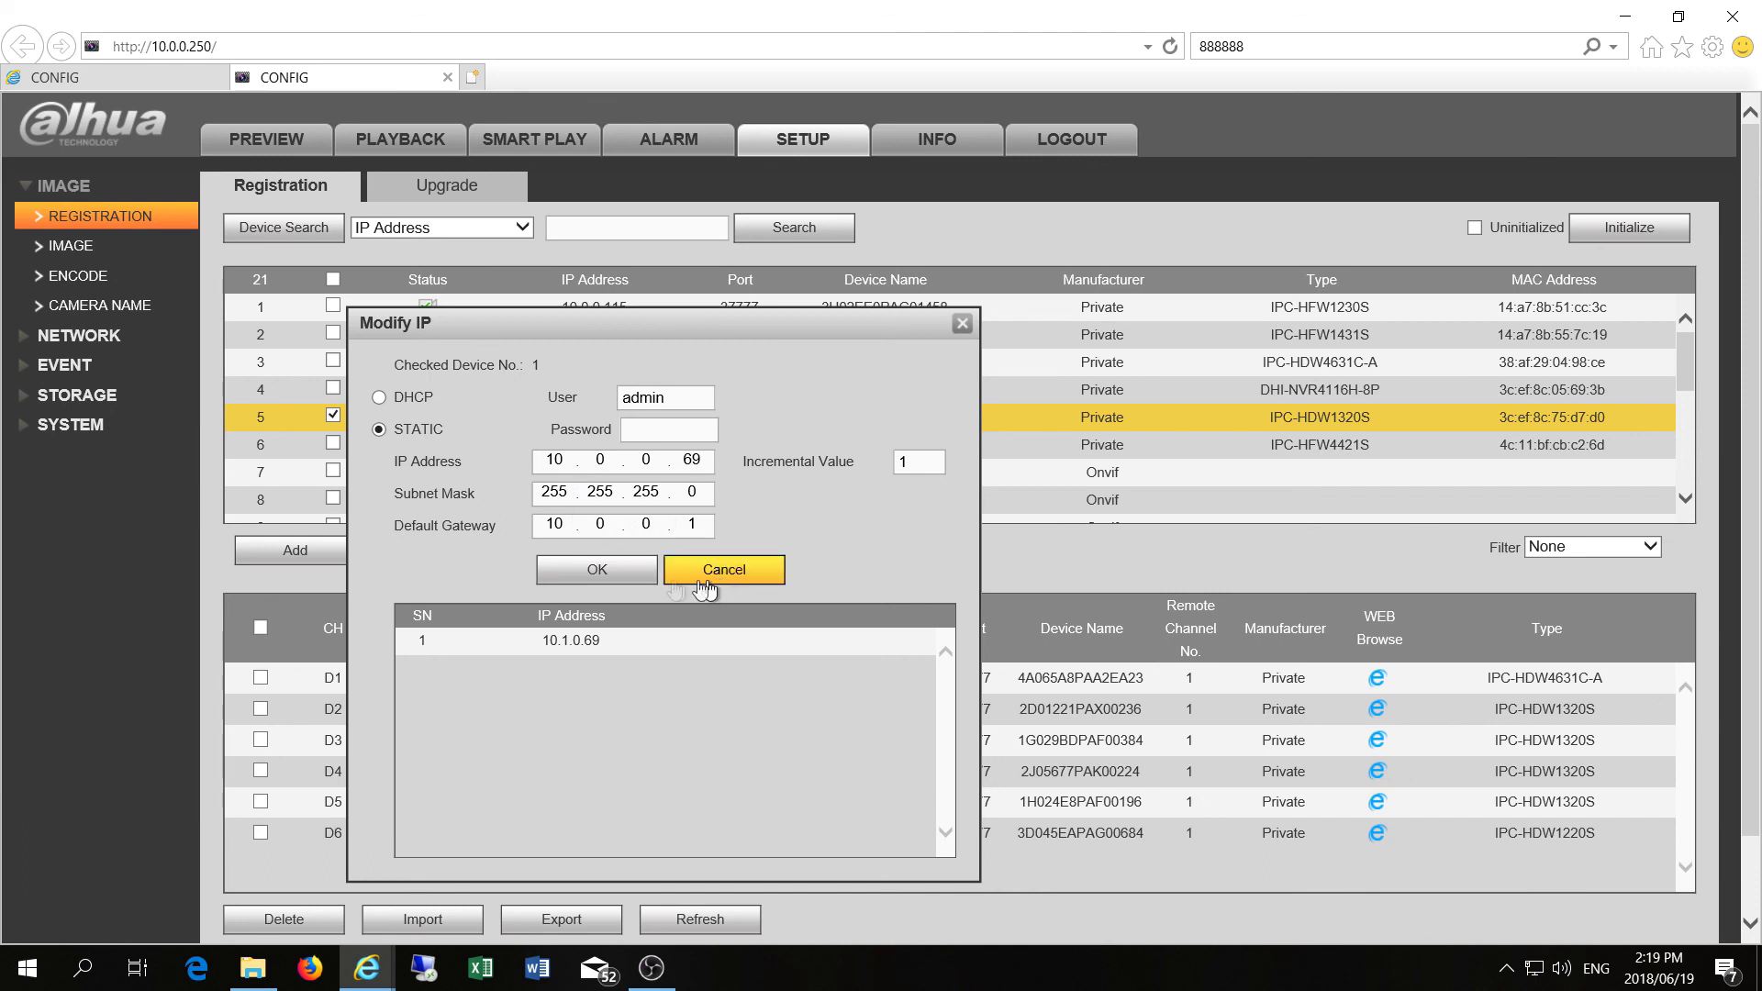
{"action": "left_click", "coordinate": [597, 569]}
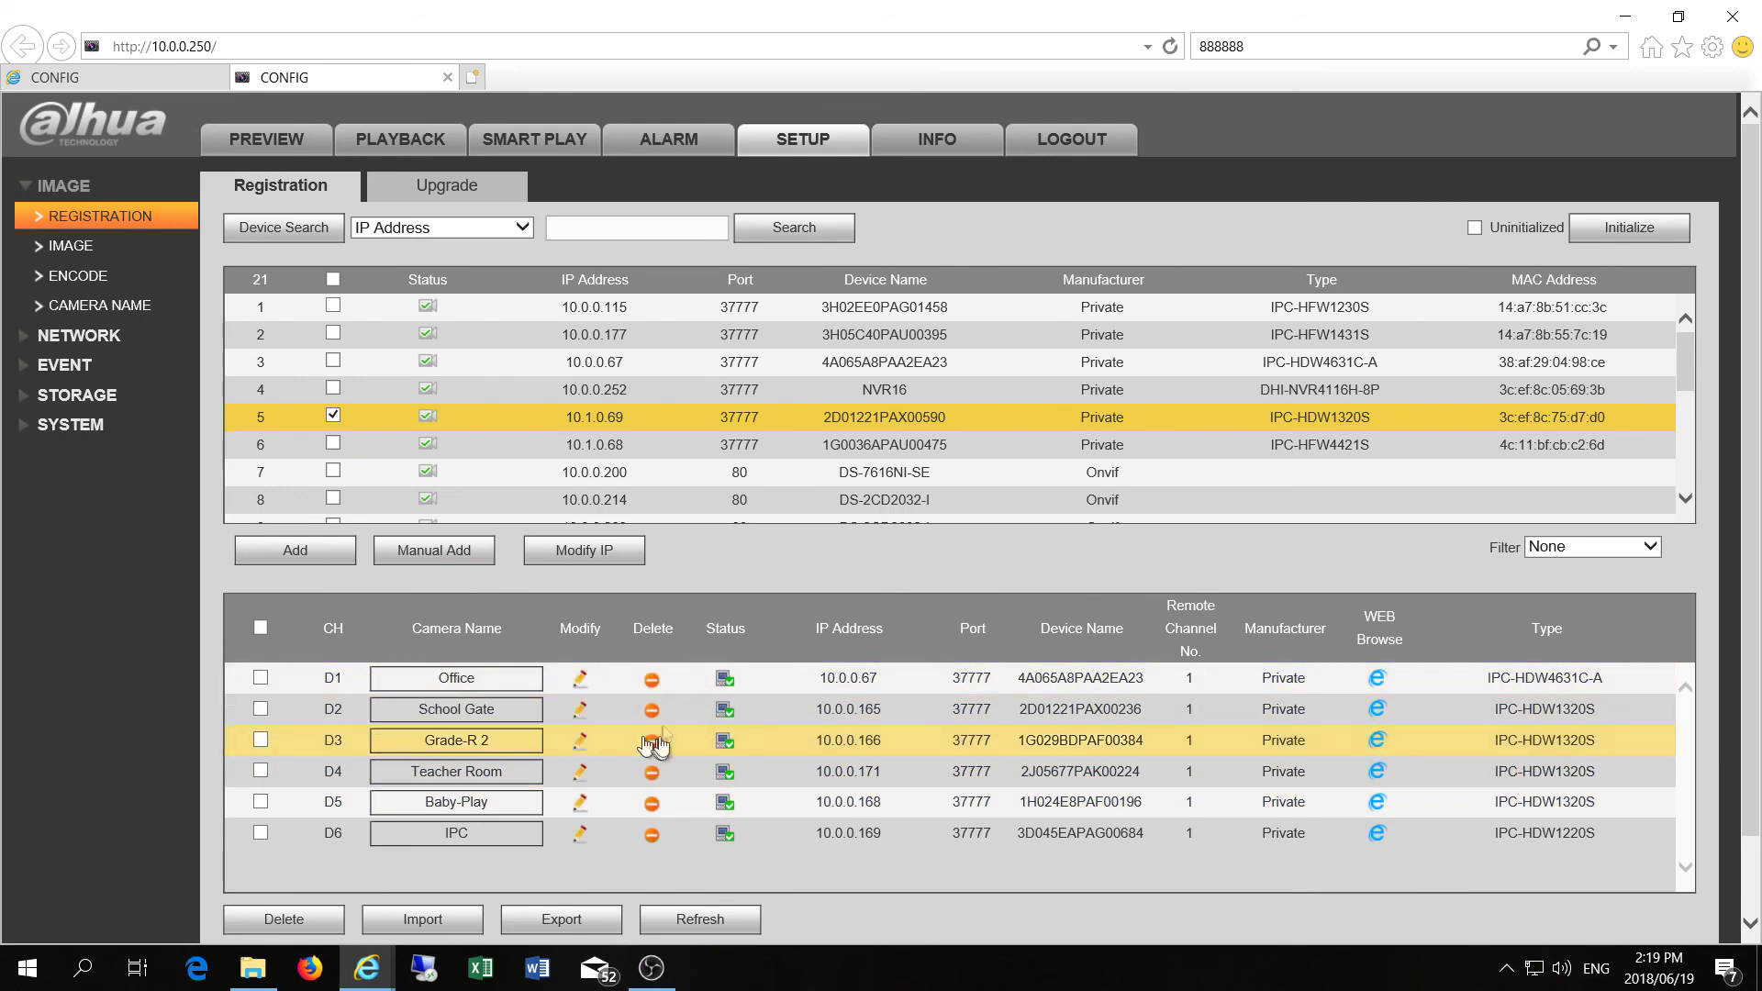
{"action": "scroll", "coordinate": [653, 746], "scroll_direction": "down", "scroll_amount": 1}
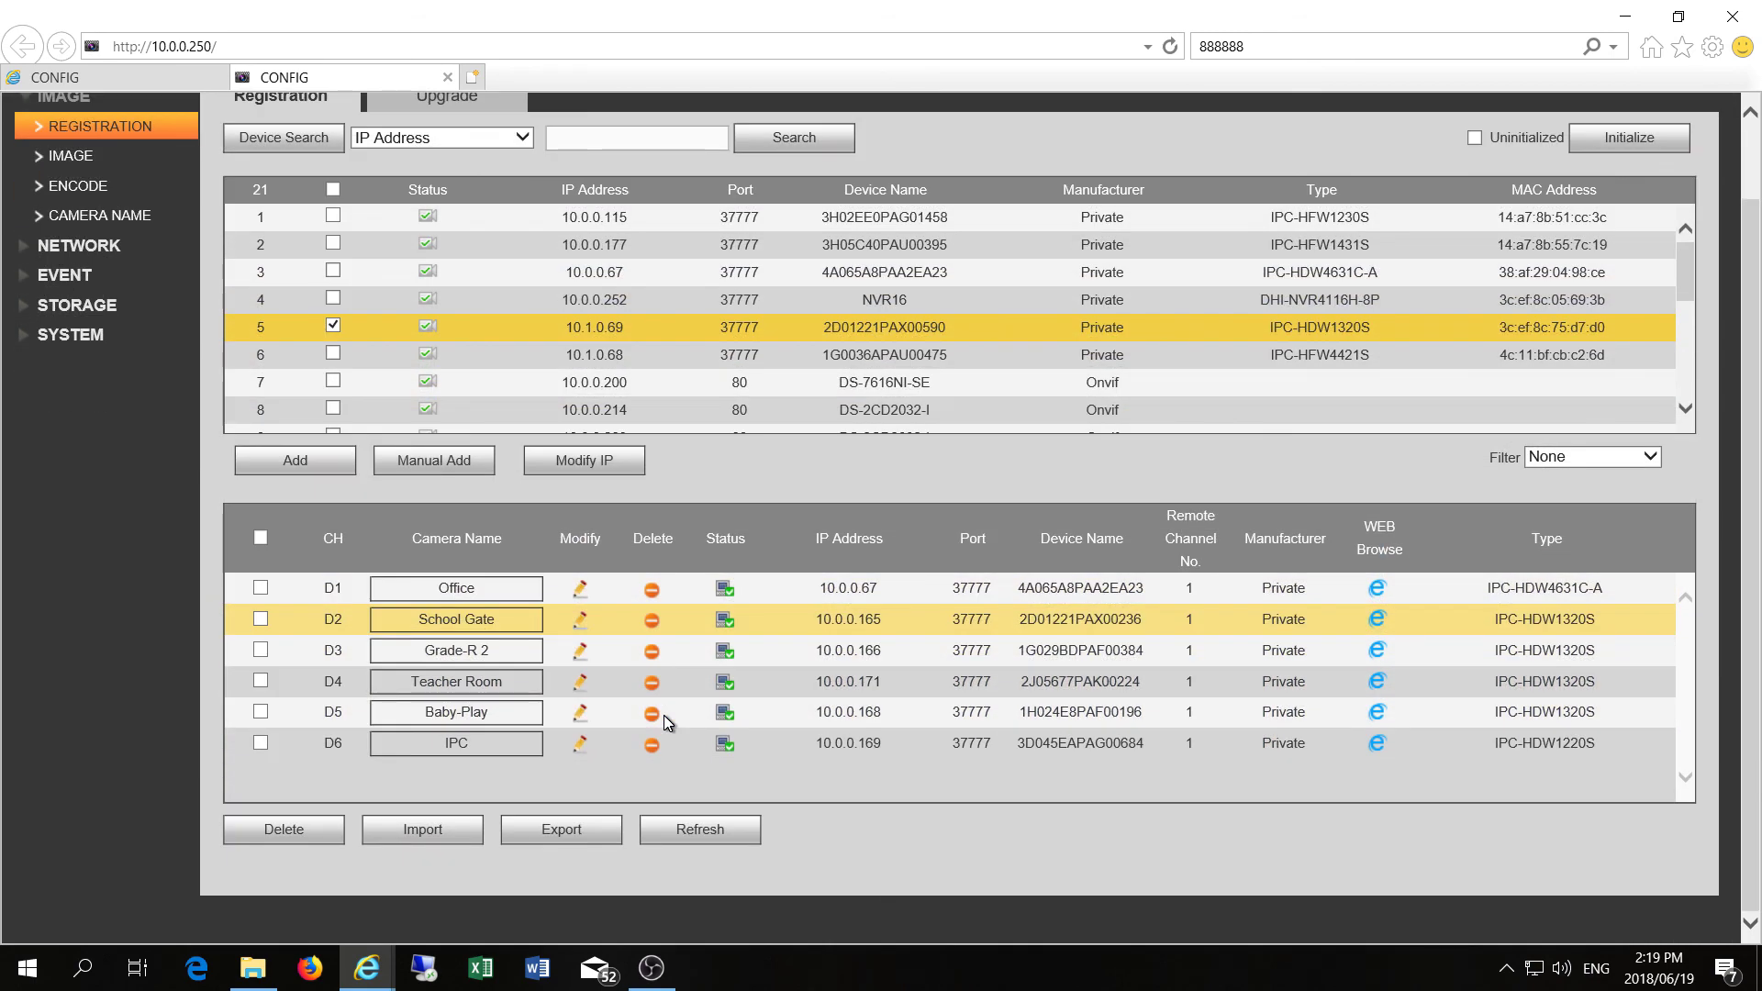
{"action": "scroll", "coordinate": [747, 521], "scroll_direction": "up", "scroll_amount": 1}
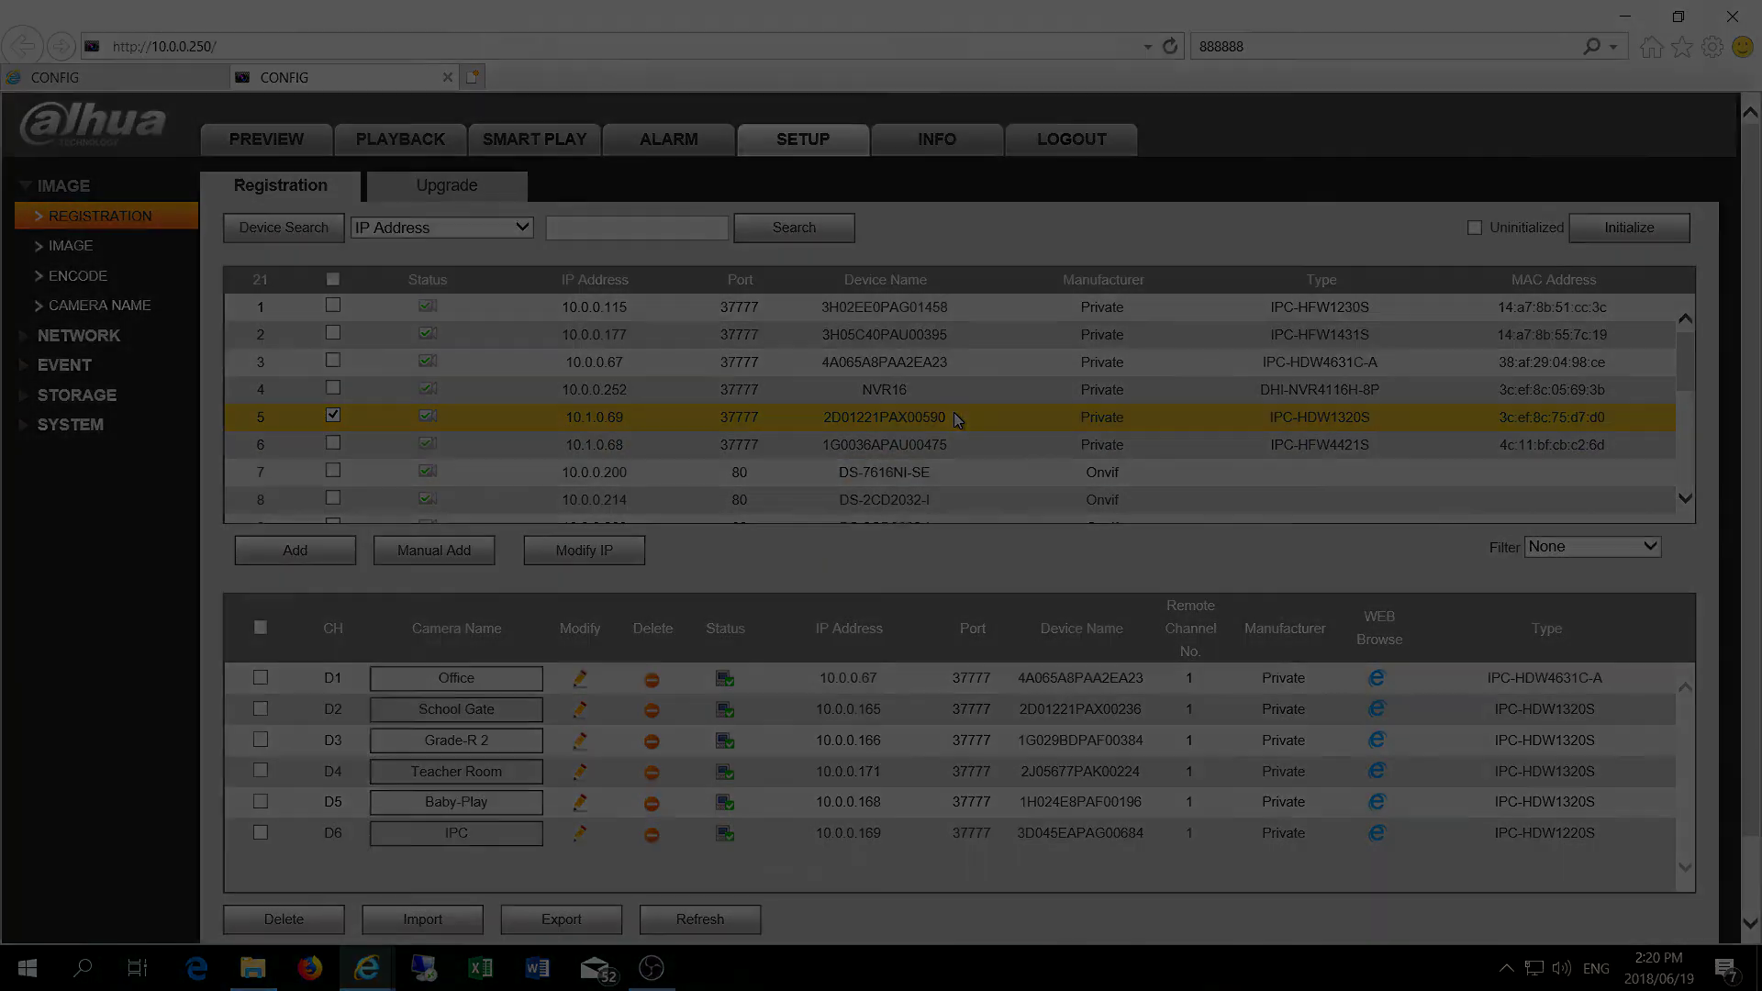